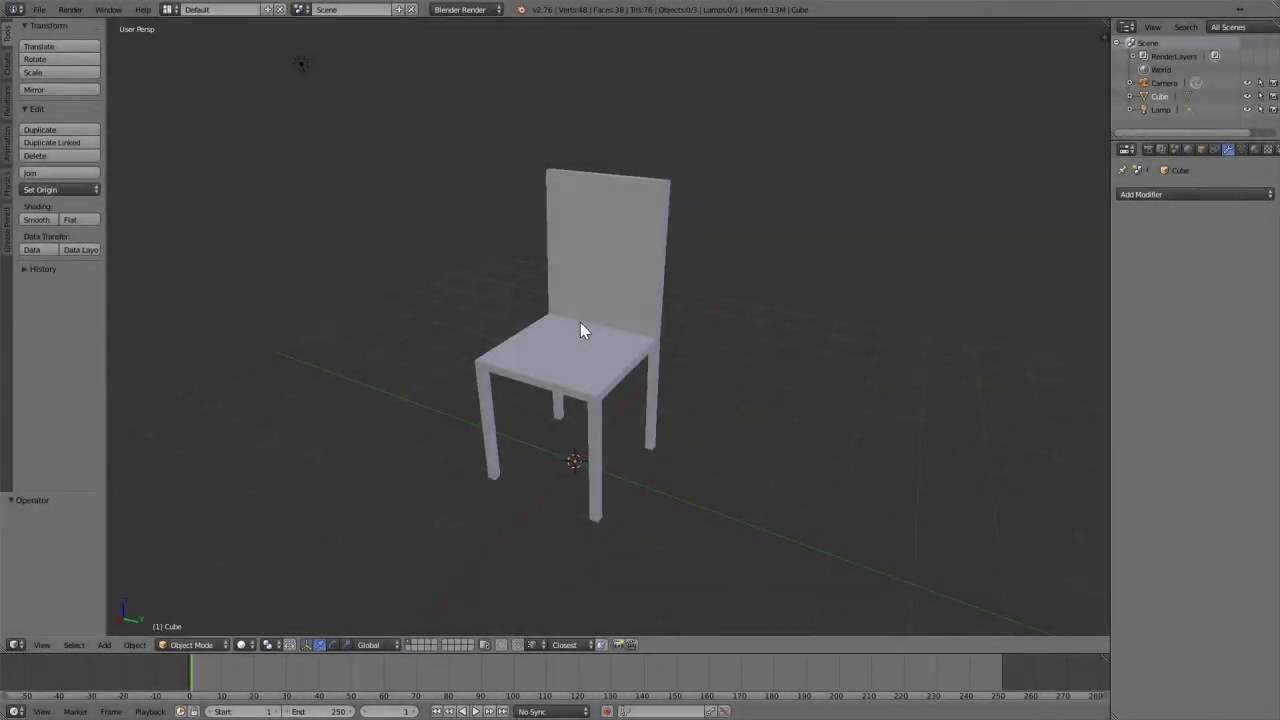
Select the chair model in the viewport, orbiting around it for a better view.
mouse_move(580, 334)
middle_mouse_down()
mouse_move(628, 329)
mouse_move(557, 329)
middle_mouse_up()
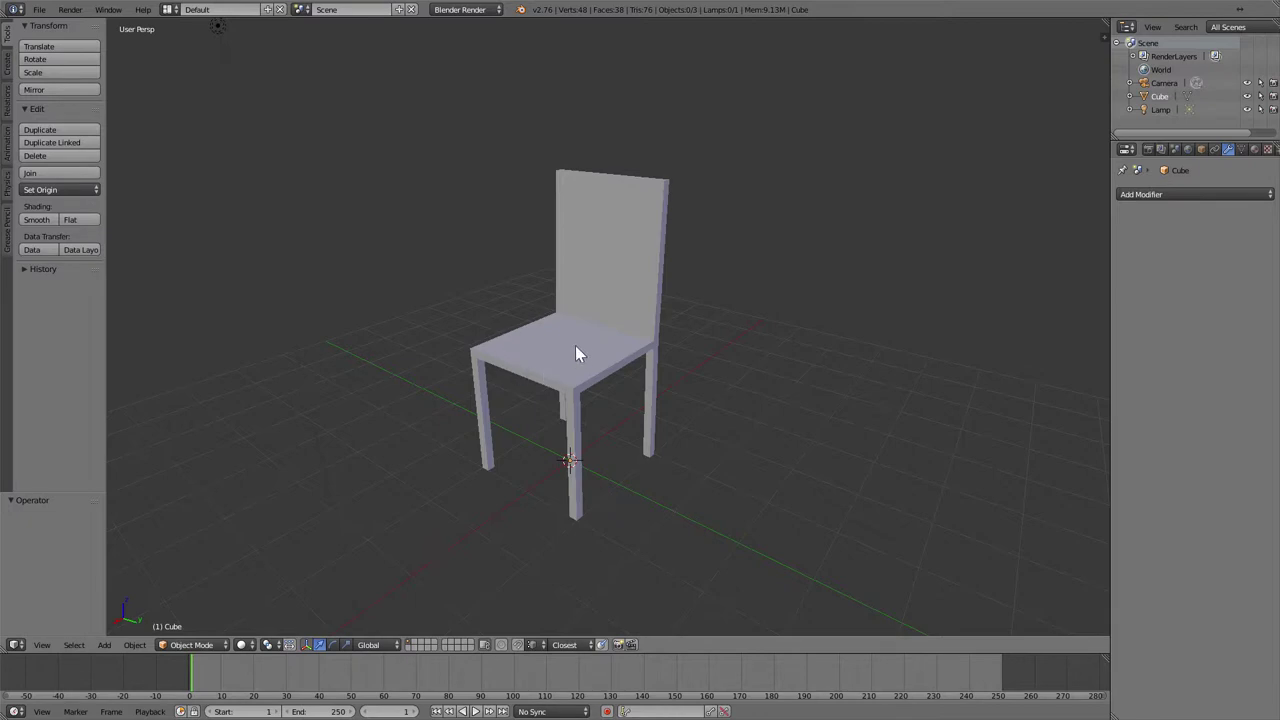
right_click(630, 270)
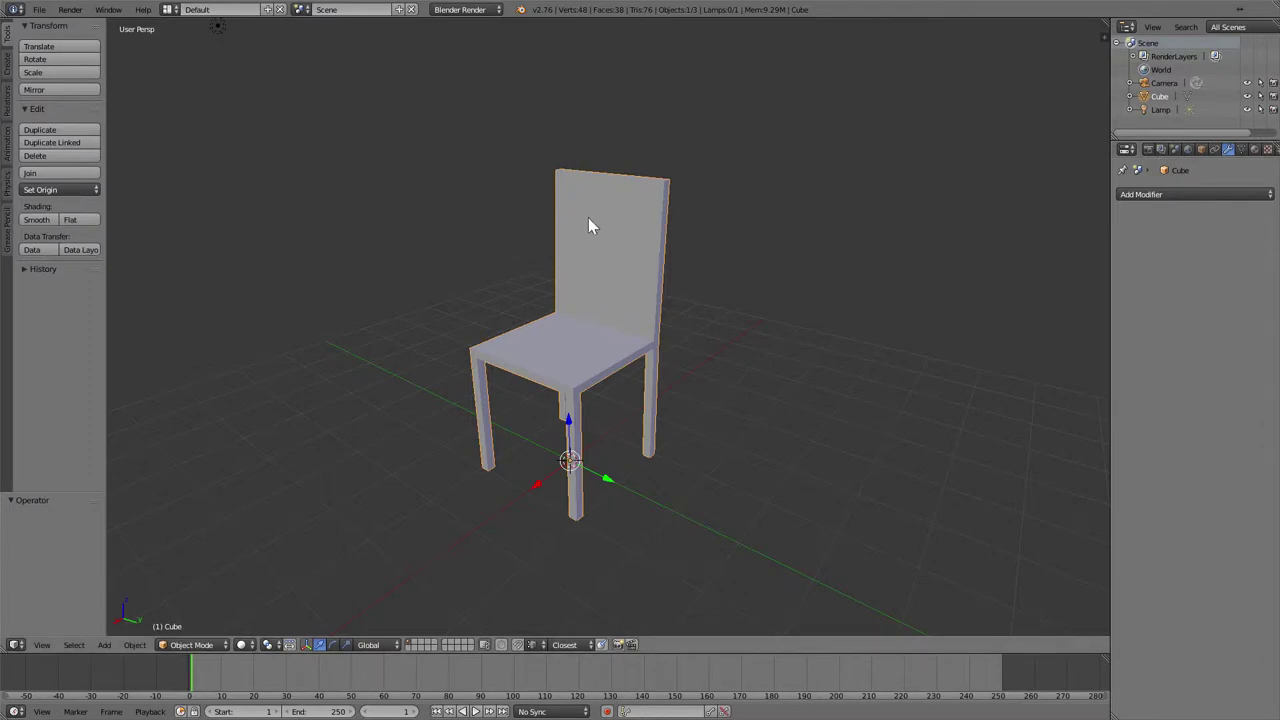
middle_click_drag(604, 215, 624, 215)
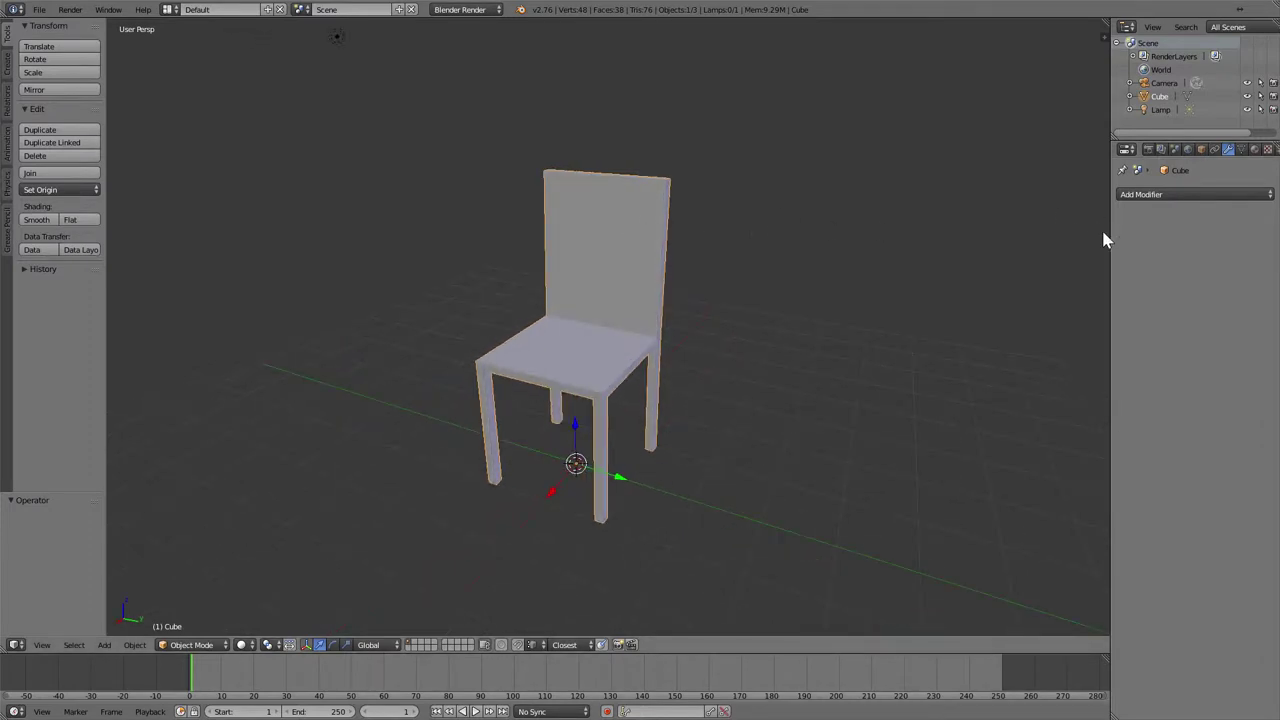
Remove the chair's existing material and add a new one named Madera.
left_click(1240, 150)
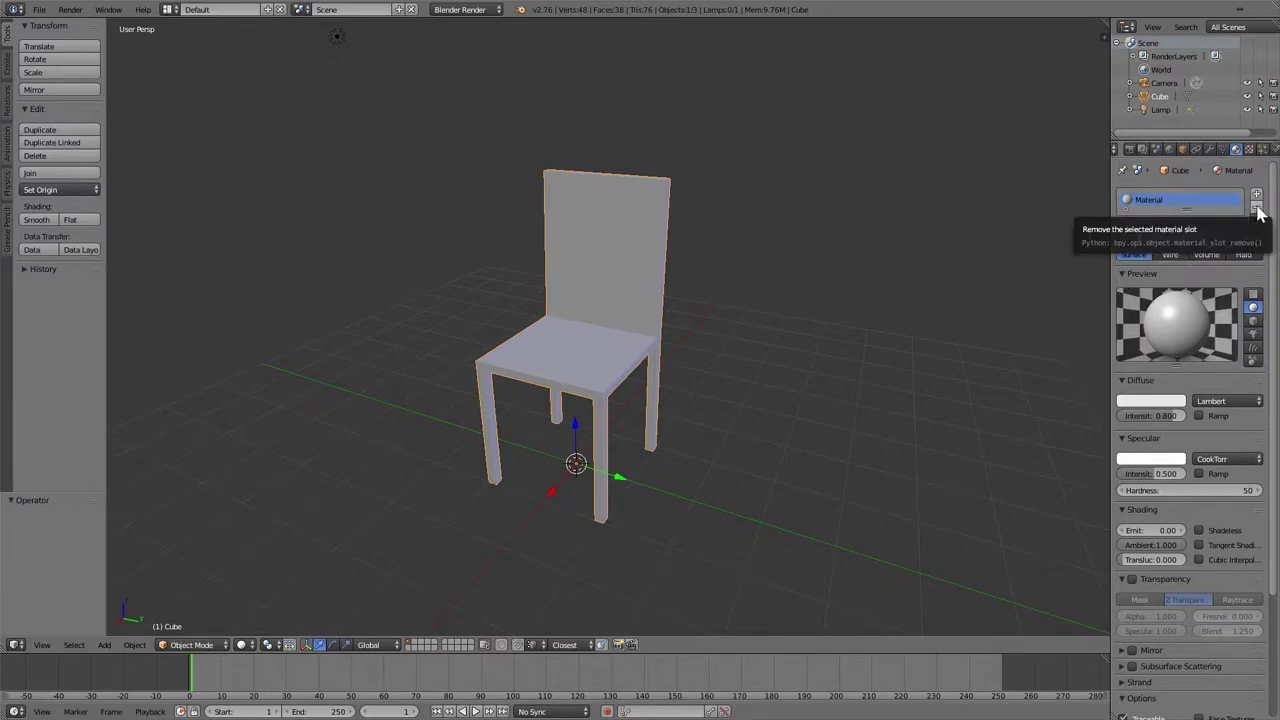
left_click(1258, 210)
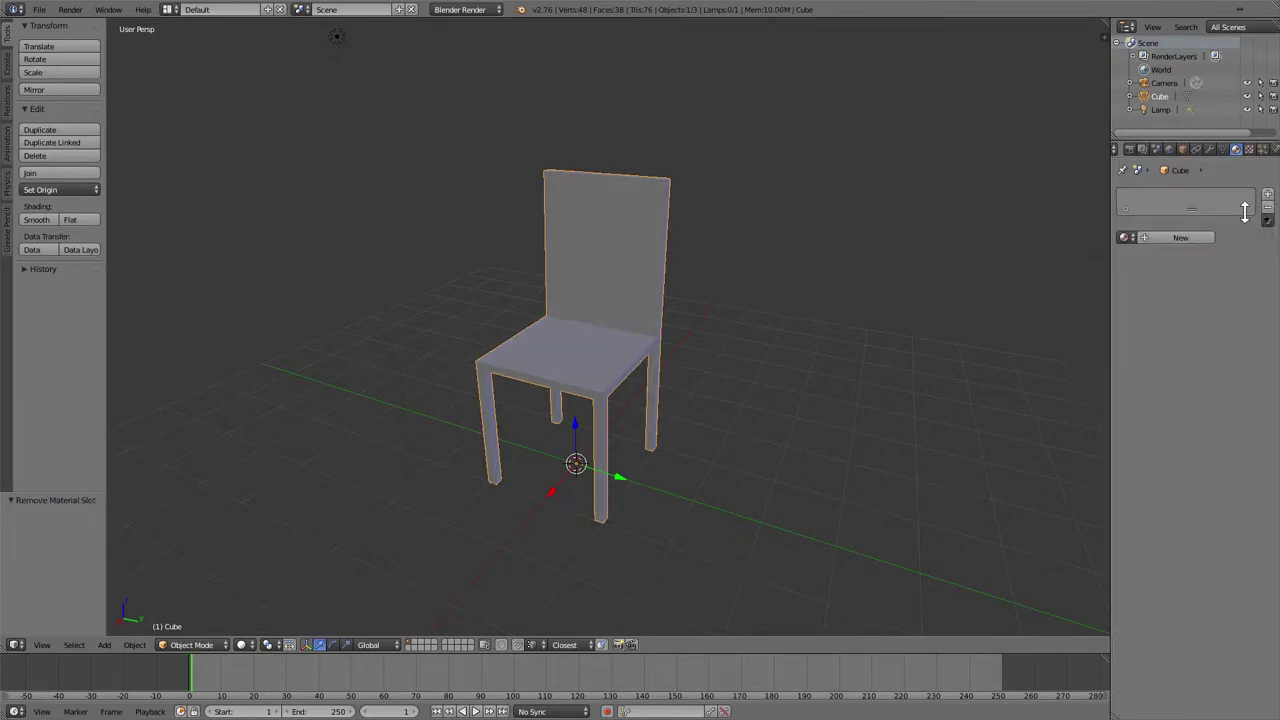
left_click(1165, 237)
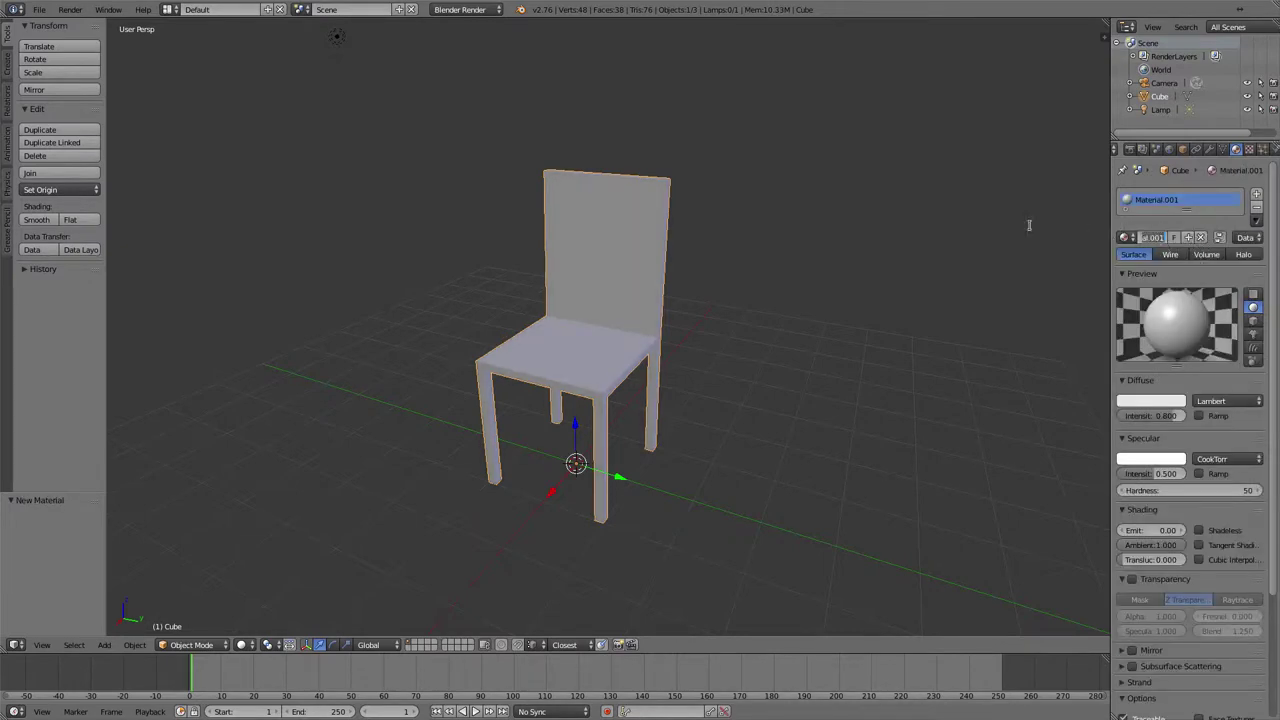
type("M")
key("Return")
Add a new Image or Movie texture slot to the Madera material.
left_click(1249, 149)
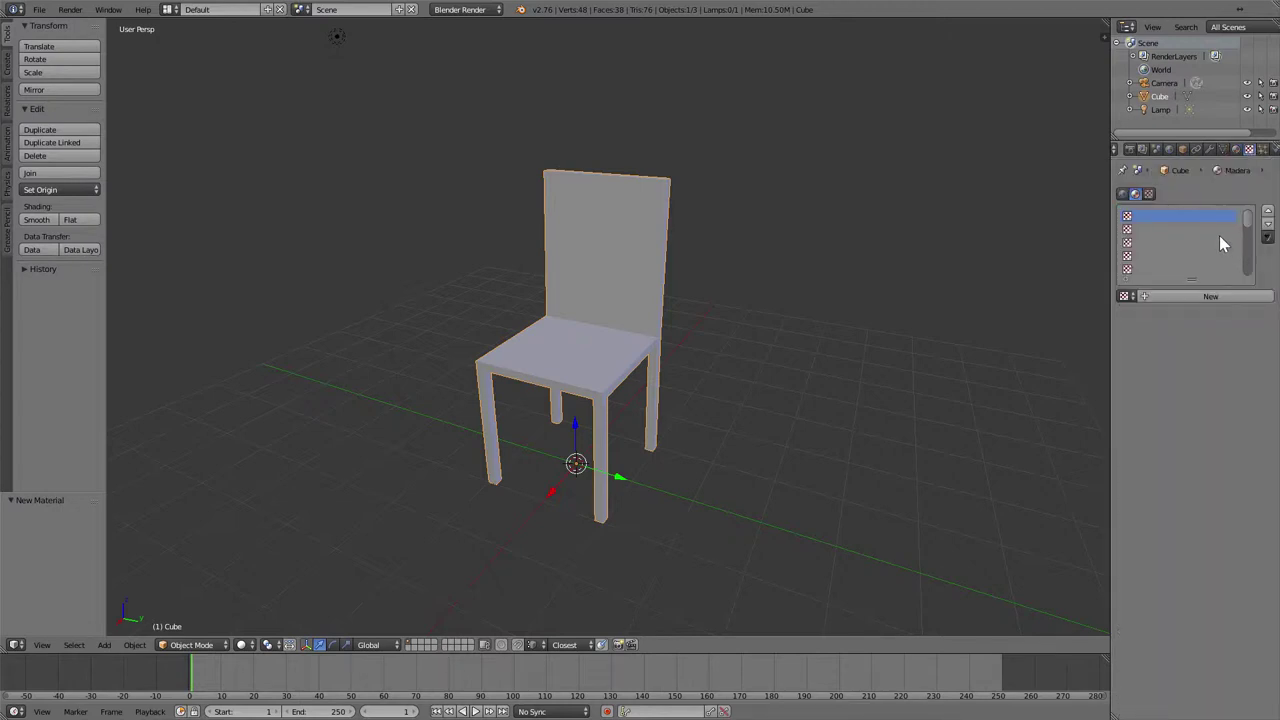
left_click(1205, 298)
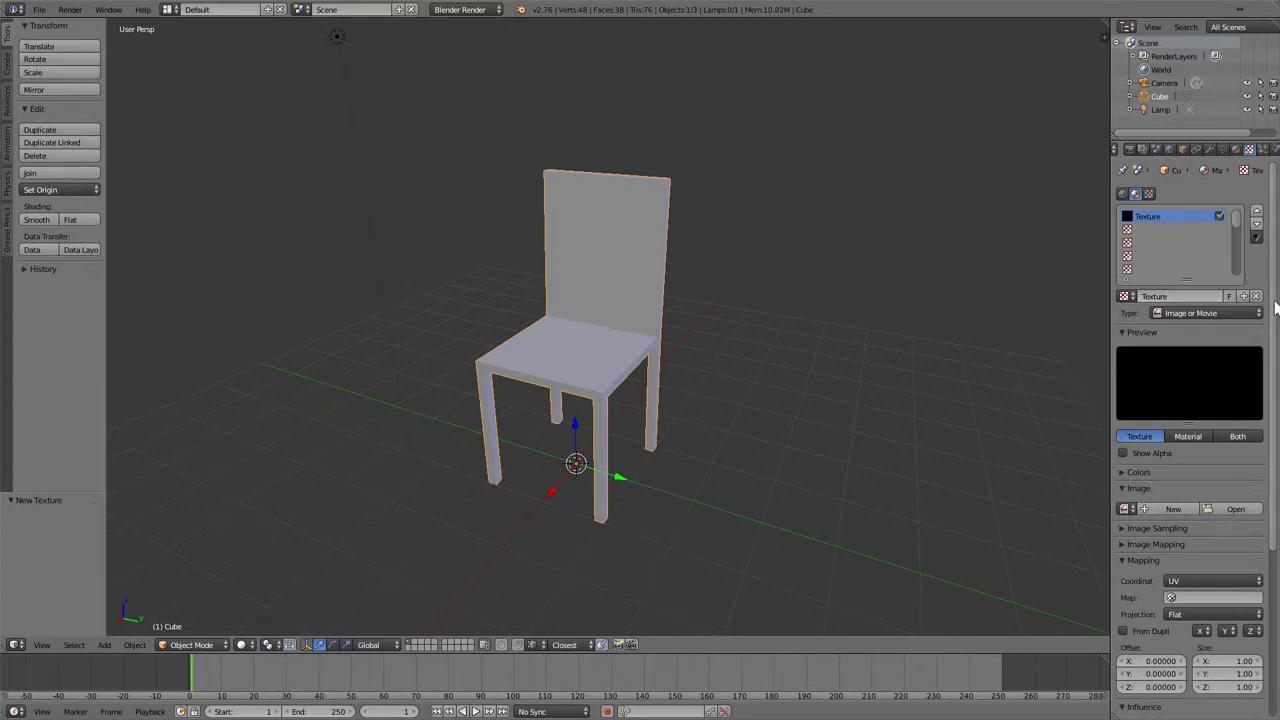
left_click_drag(1275, 293, 1277, 421)
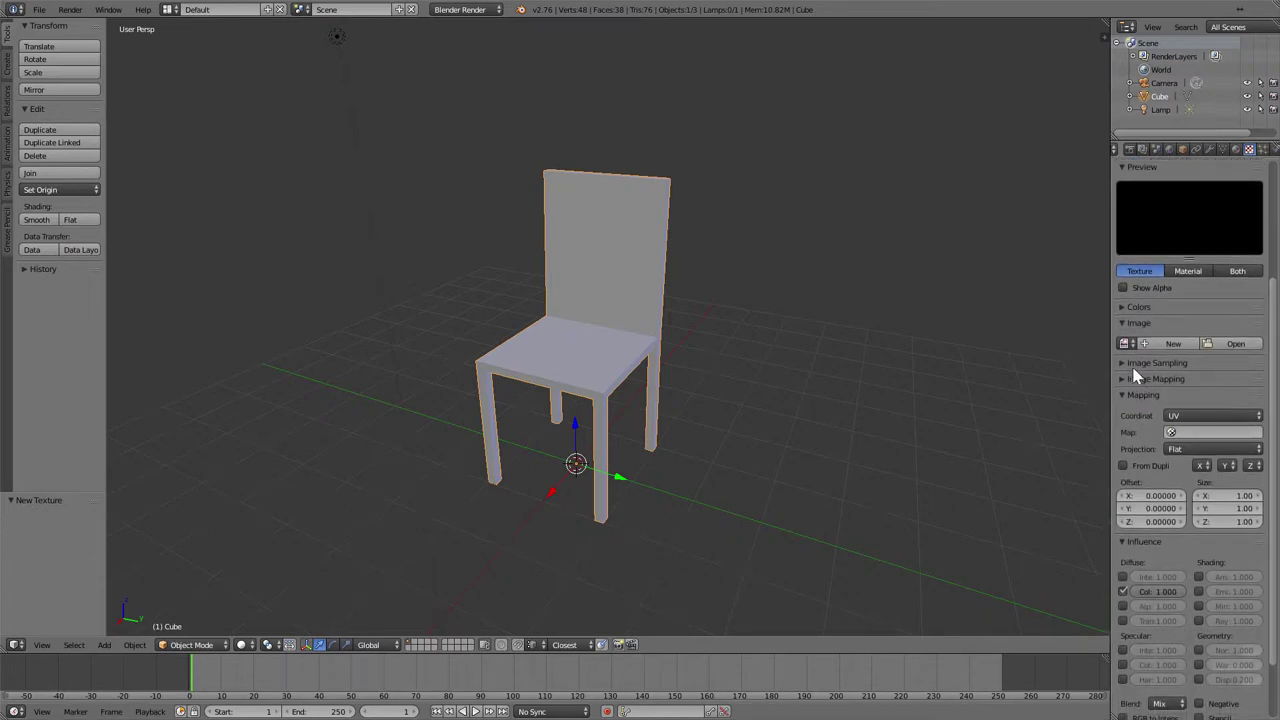
Load Madera.jpg from the Texturas folder as the texture's image.
left_click(1226, 350)
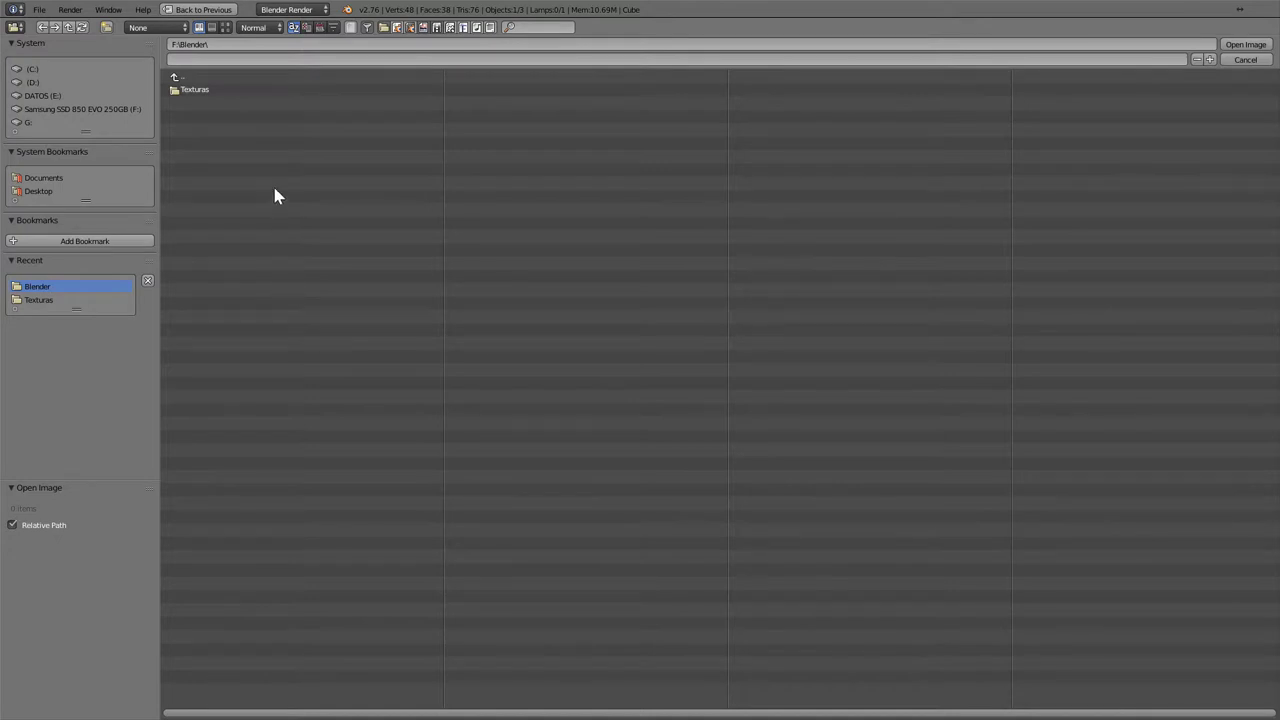
left_click(206, 92)
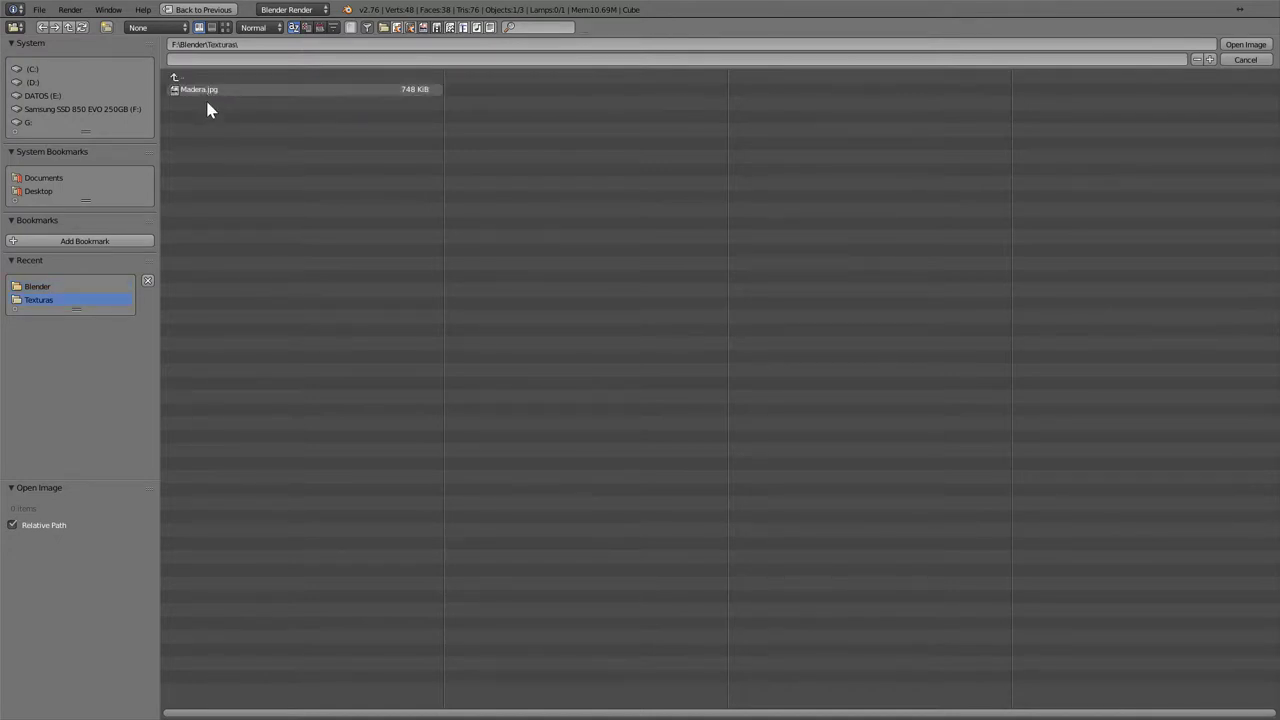
left_click(205, 92)
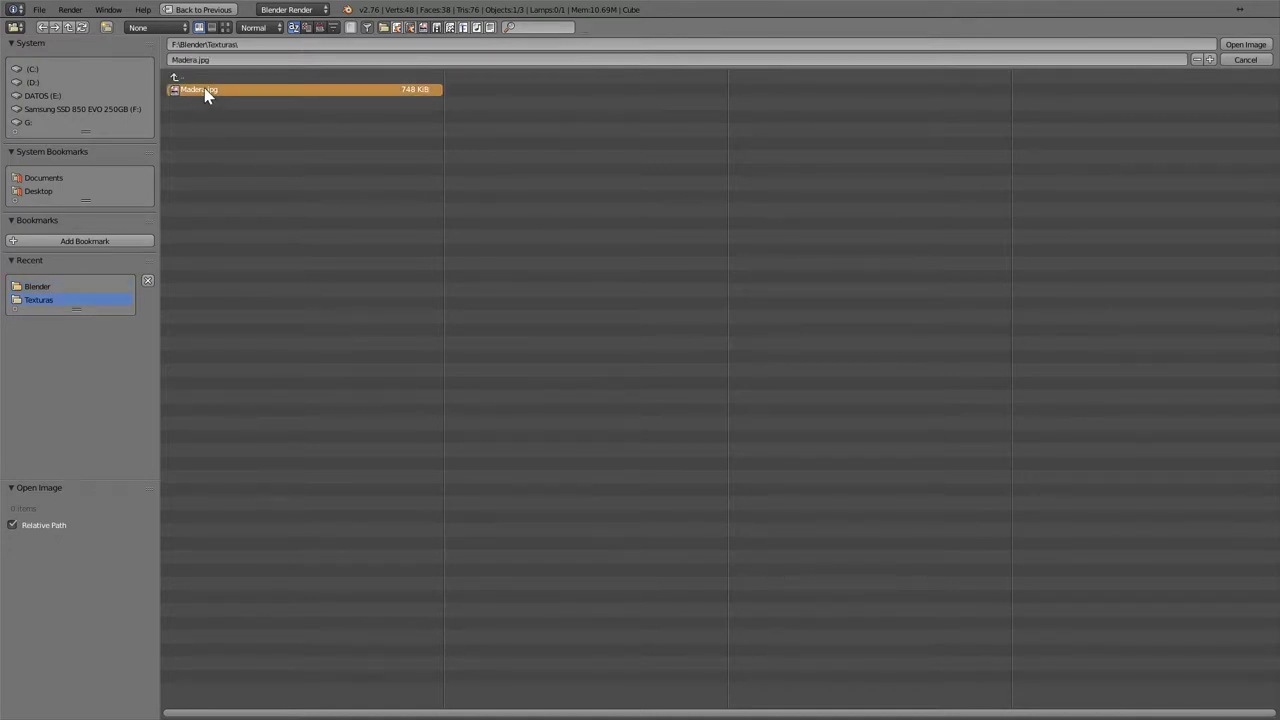
left_click(225, 28)
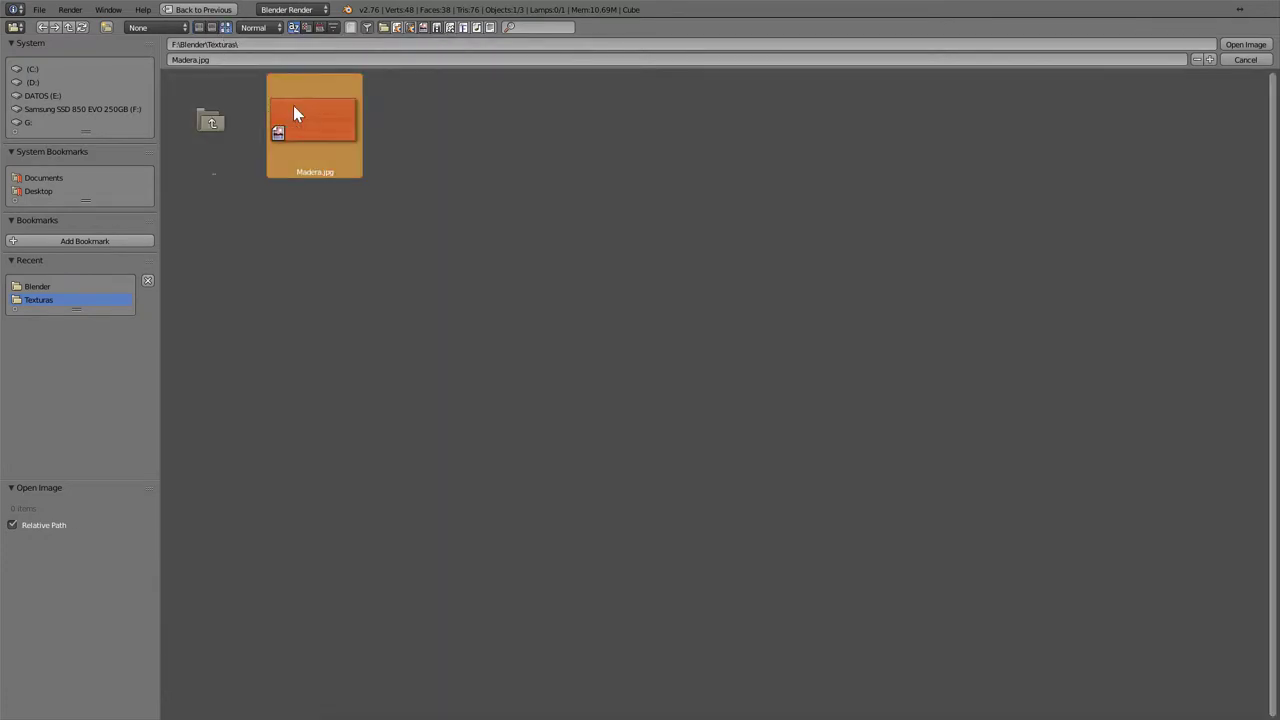
left_click(1262, 46)
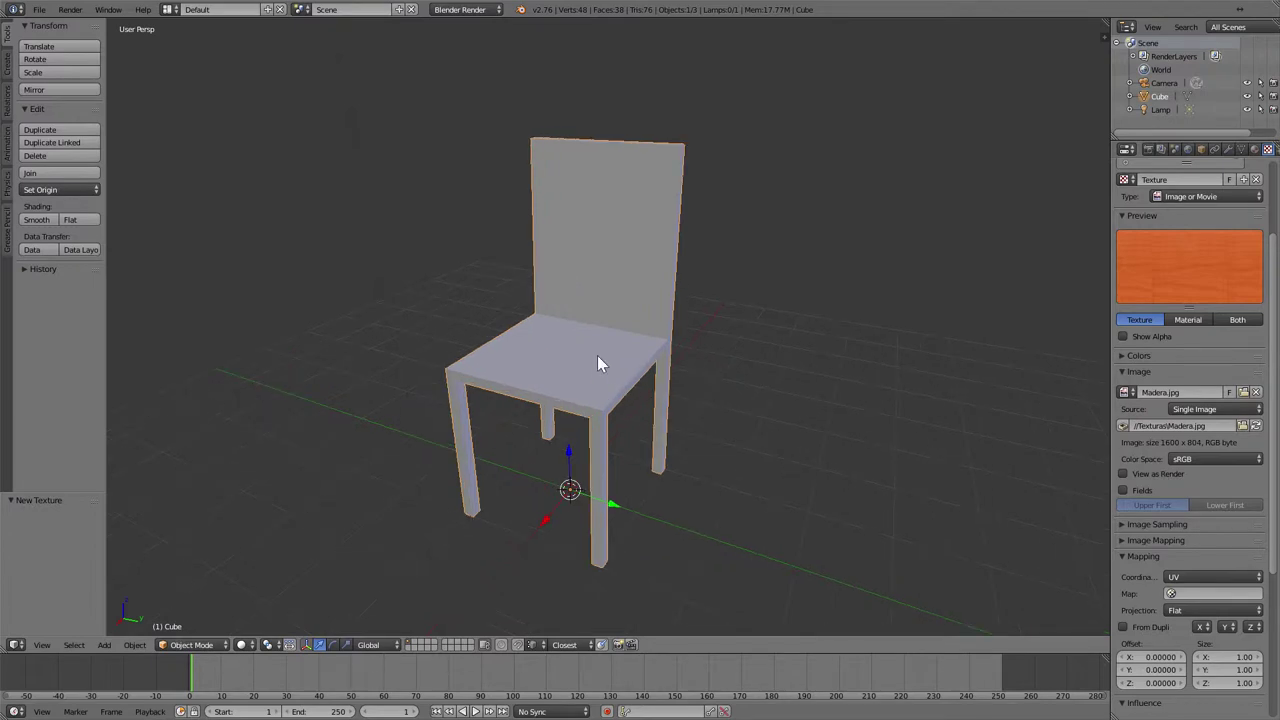
Orbit to a near-frontal view of the chair and bring up the viewport shading options.
middle_click_drag(611, 363, 606, 360)
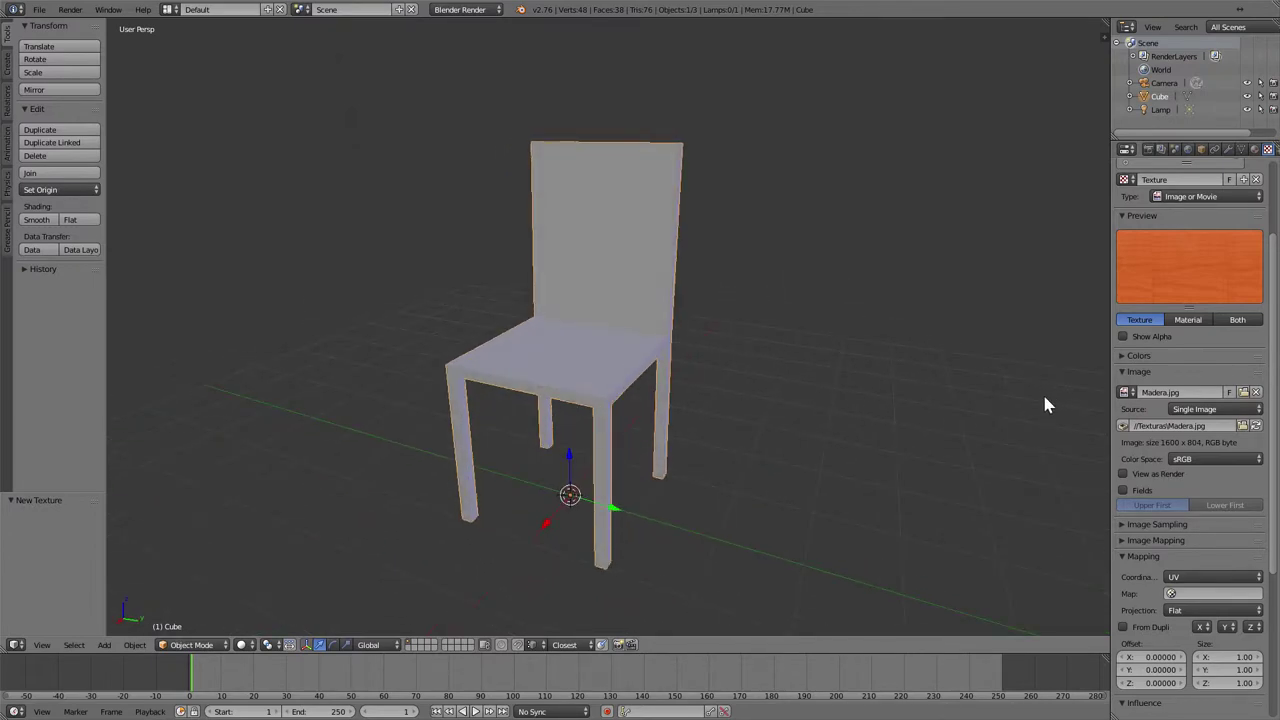
scroll(1249, 408, "down", 1)
left_click(243, 644)
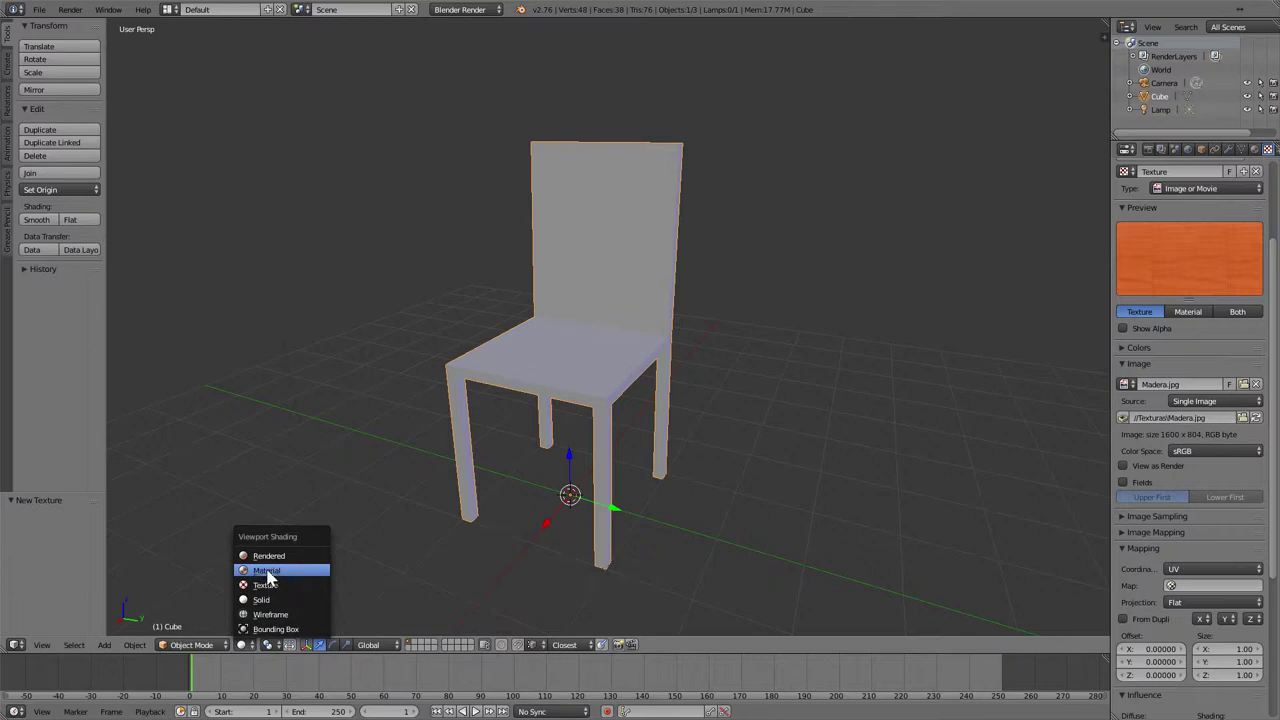
Switch viewport shading to Material and zoom in on the orange-shaded chair.
left_click(300, 571)
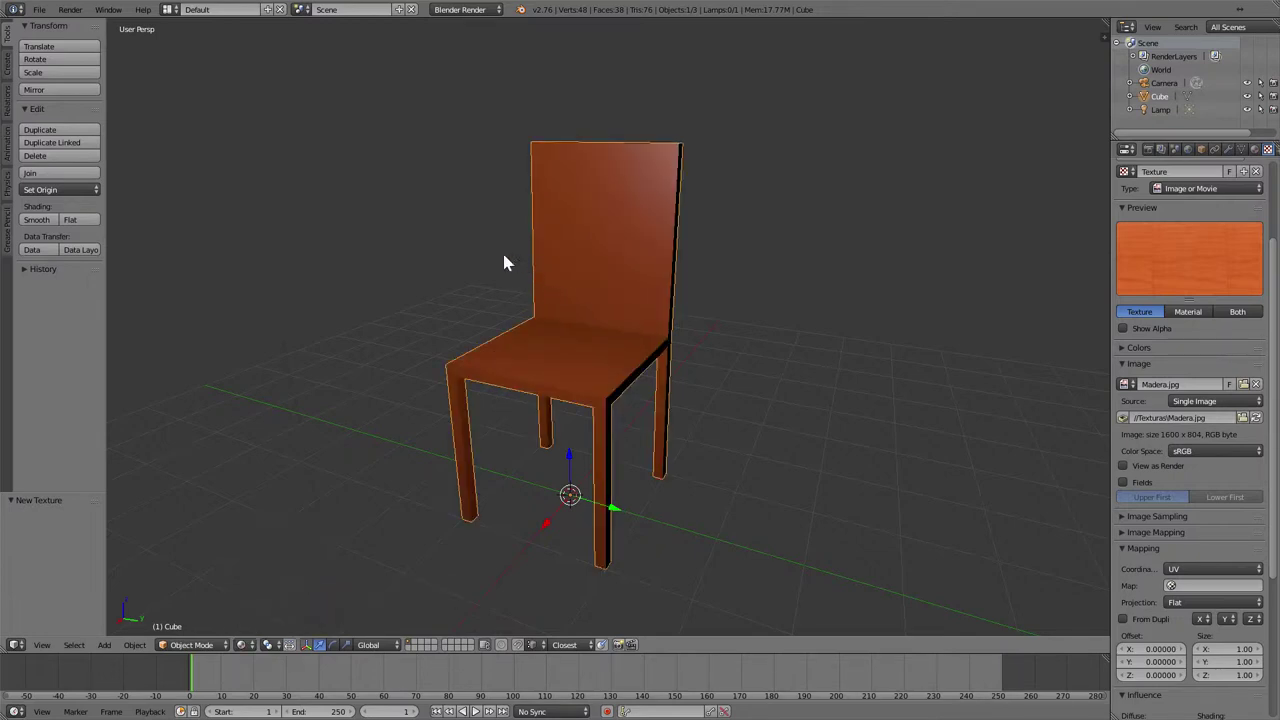
scroll(442, 270, "up", 1)
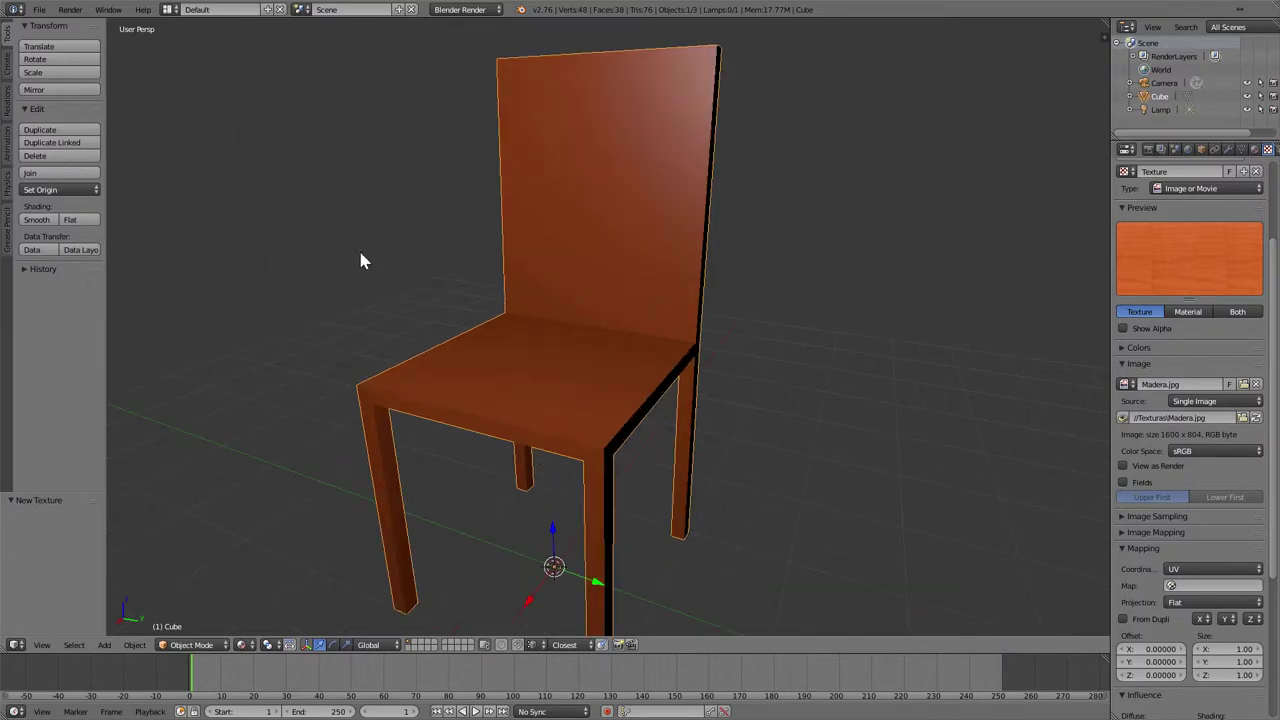
scroll(390, 253, "up", 2)
scroll(460, 247, "up", 2)
key("KP_6")
key("KP_6")
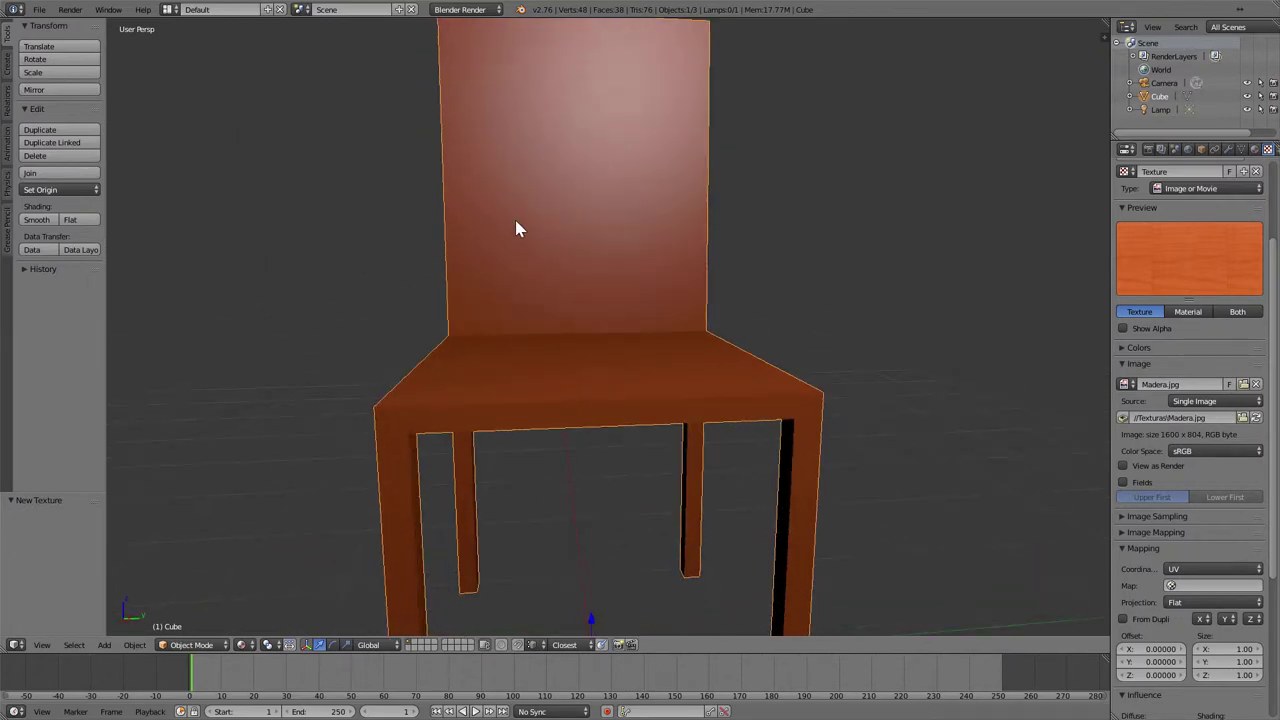
middle_click_drag(557, 200, 600, 237)
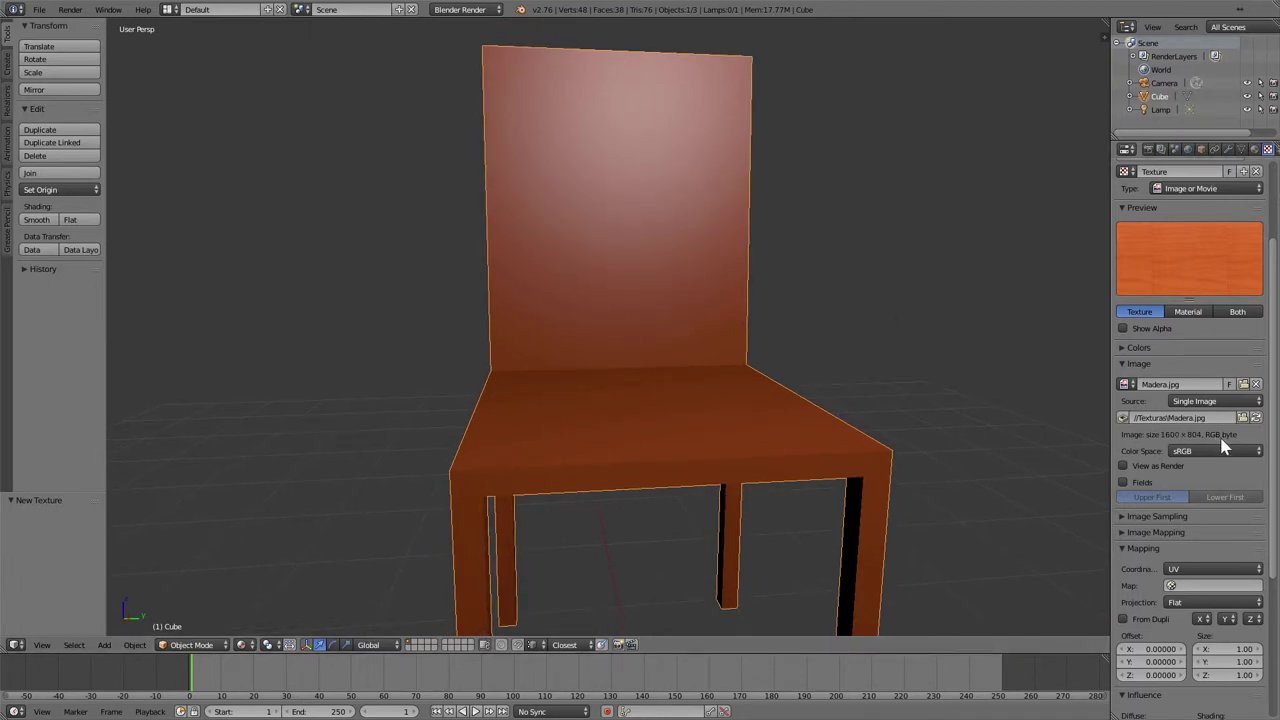
left_click_drag(1266, 443, 1273, 547)
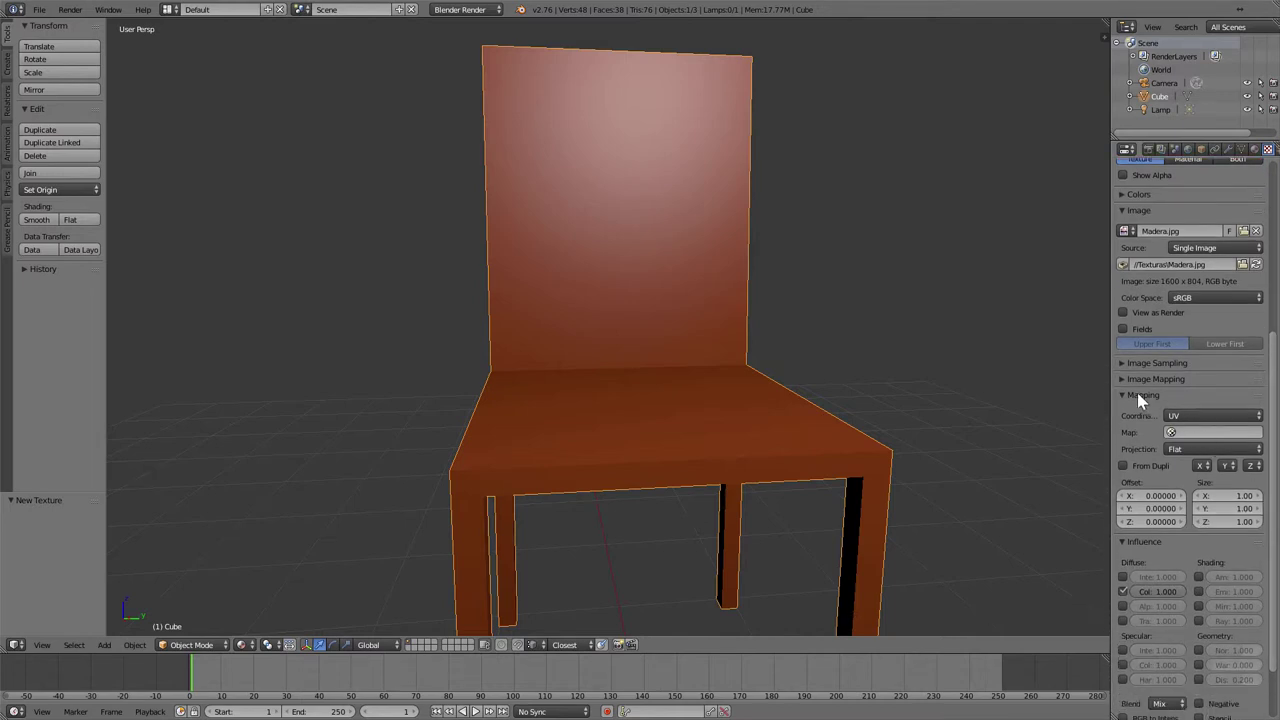
Set the wood texture's mapping coordinates to Generated.
left_click(1200, 420)
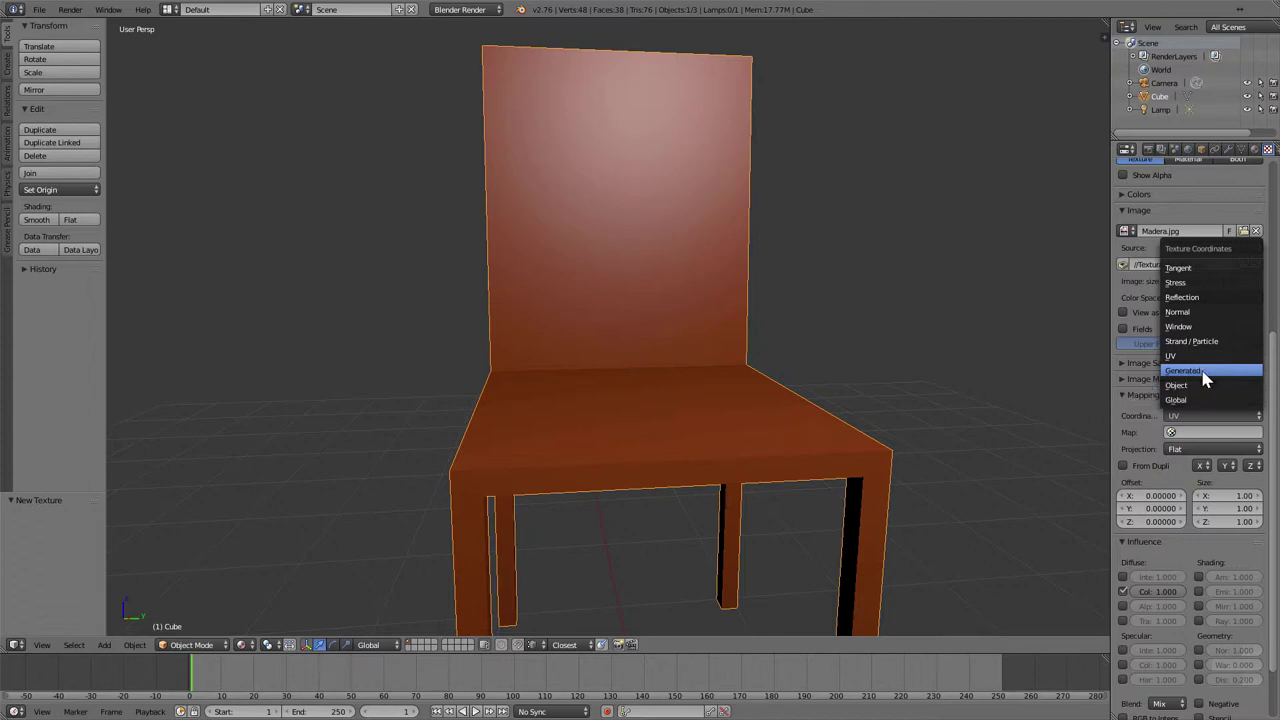
left_click(1204, 372)
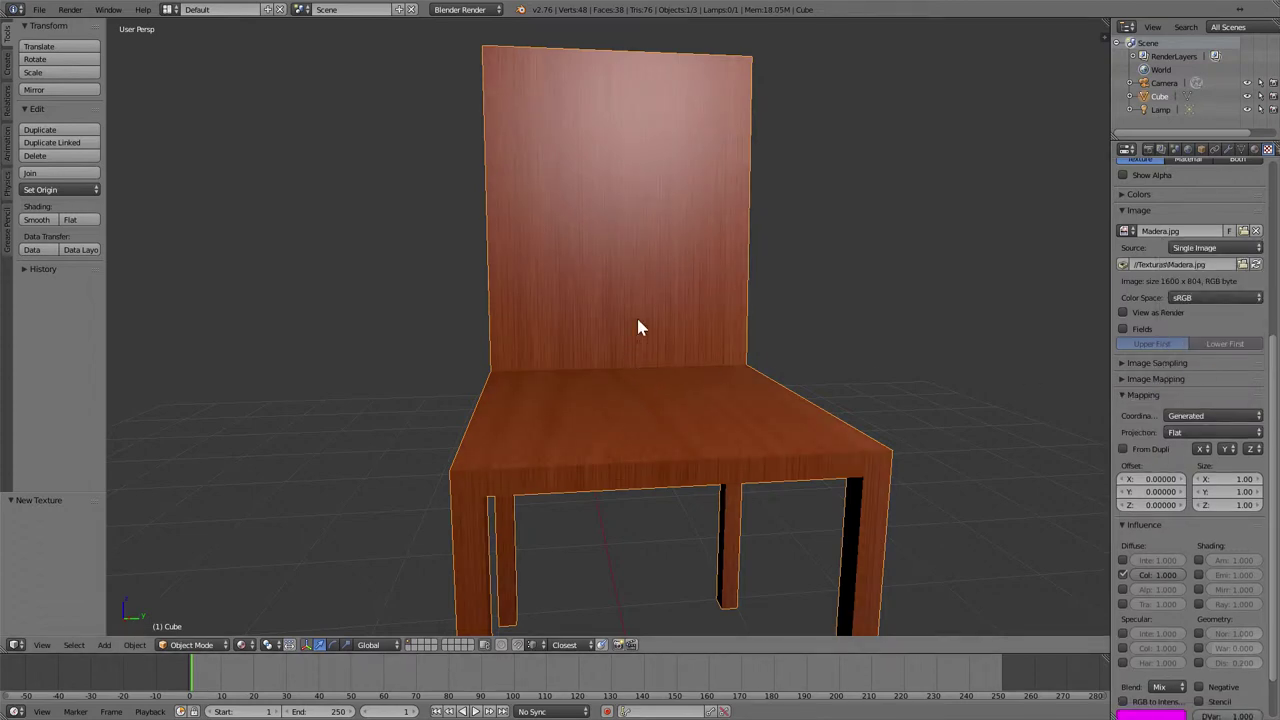
Inspect the wood grain on the backrest and seat up close, then enter Edit Mode.
scroll(673, 281, "up", 2)
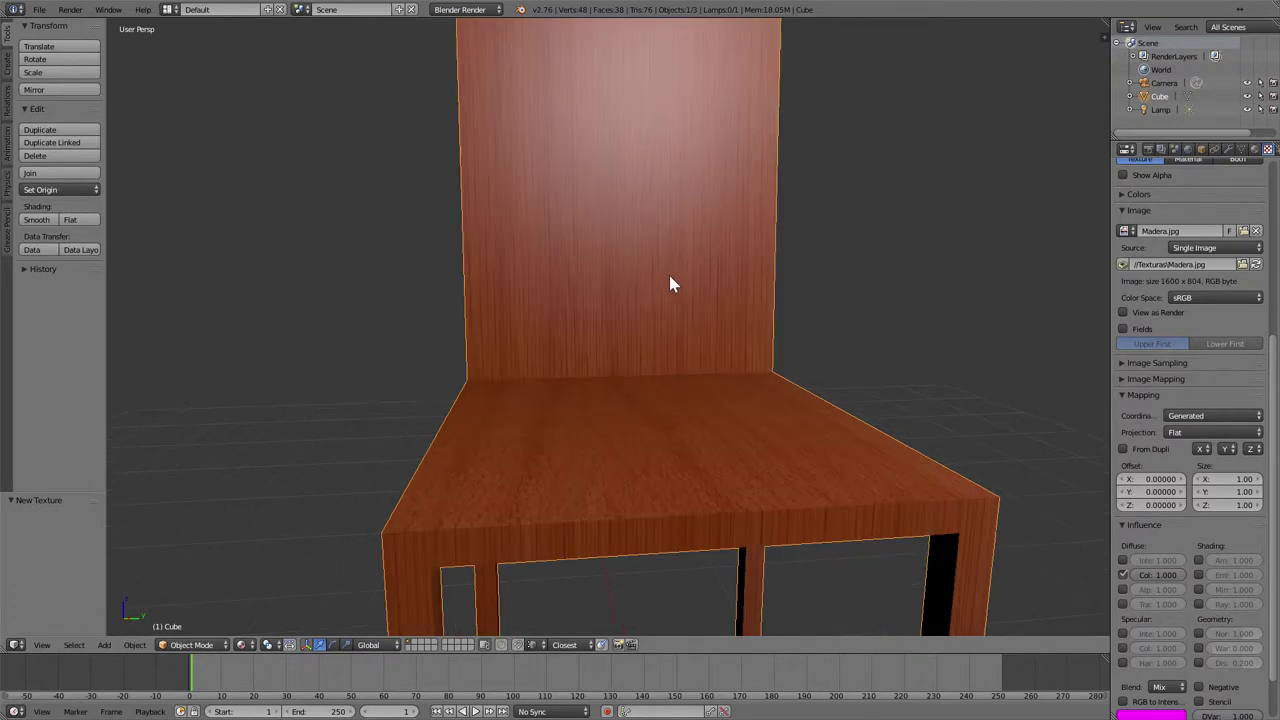
mouse_move(669, 275)
middle_mouse_down()
mouse_move(623, 279)
mouse_move(621, 292)
middle_mouse_up()
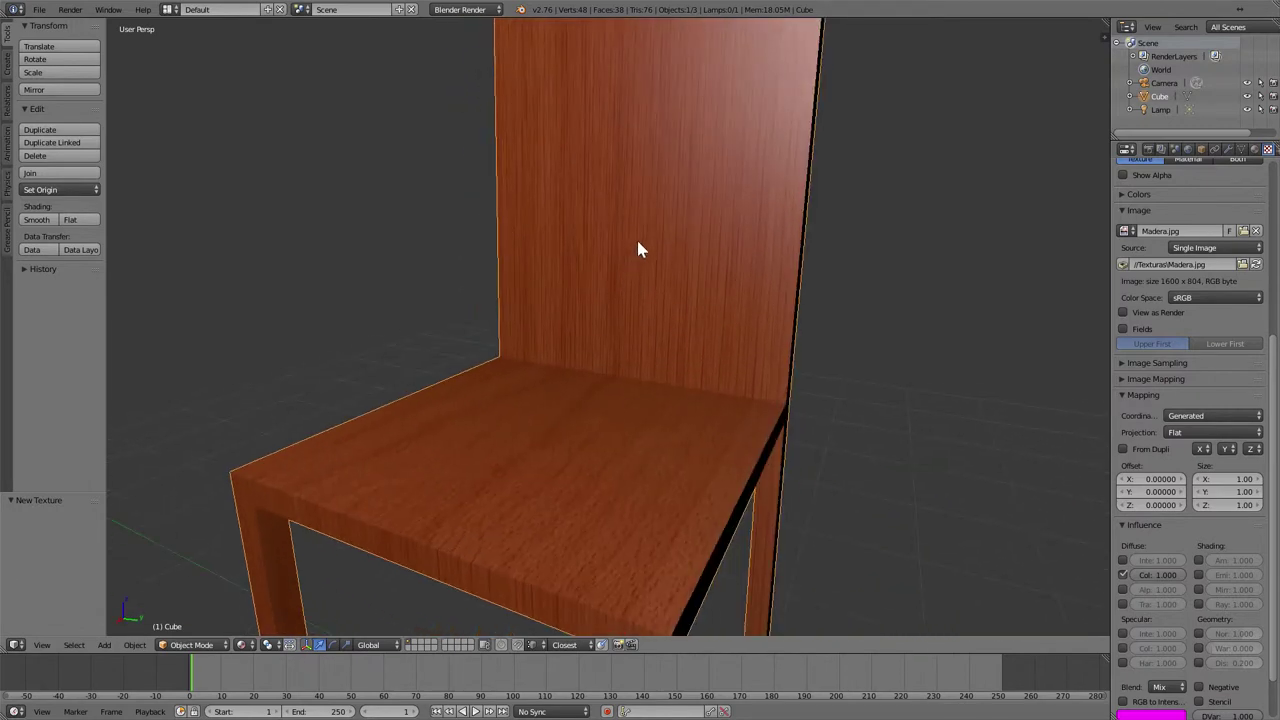
middle_click_drag(640, 248, 640, 323)
scroll(645, 283, "up", 3)
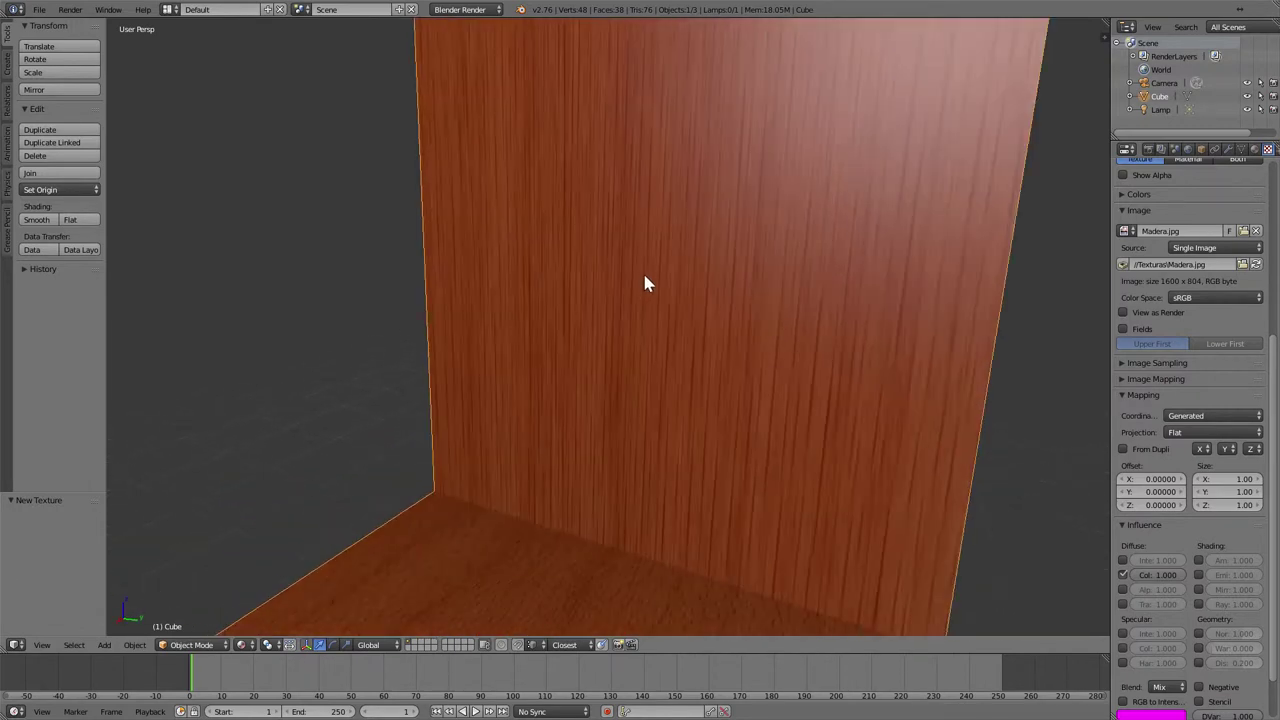
scroll(645, 283, "up", 1)
mouse_move(750, 260)
middle_mouse_down()
mouse_move(766, 280)
mouse_move(731, 409)
mouse_move(734, 480)
mouse_move(700, 551)
mouse_move(723, 307)
mouse_move(766, 76)
middle_mouse_up()
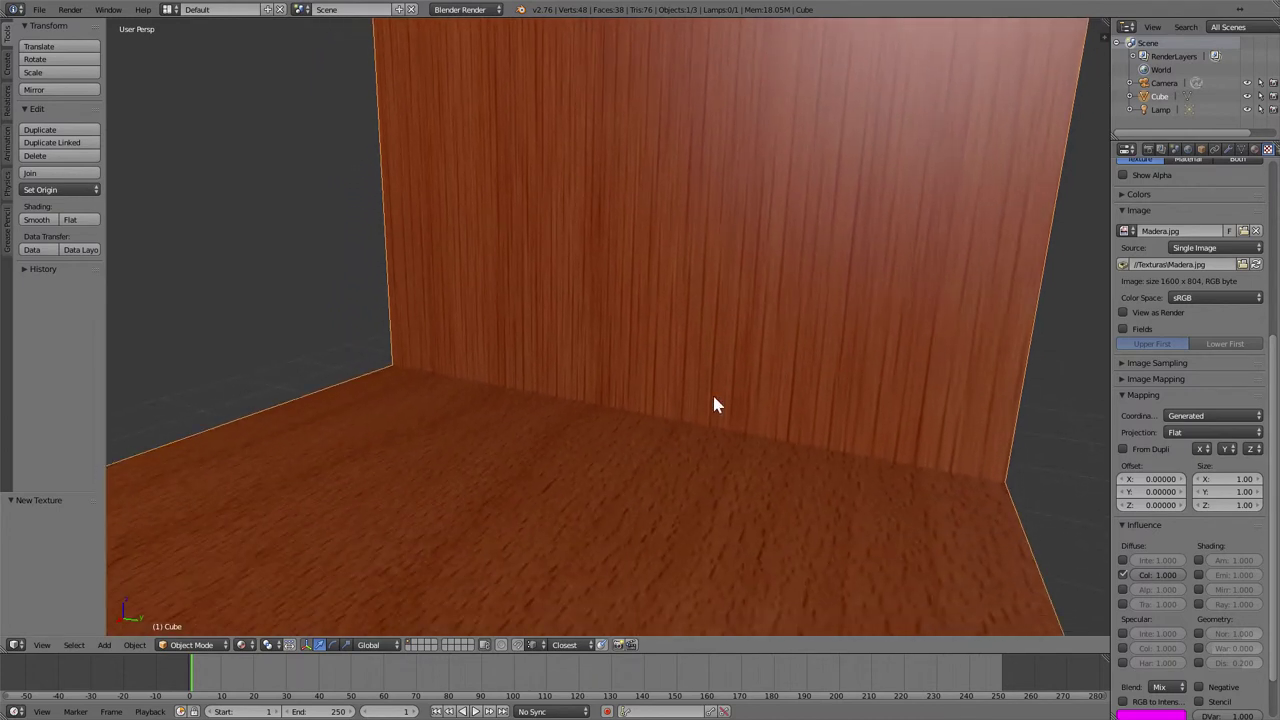
mouse_move(714, 405)
middle_mouse_down()
mouse_move(740, 266)
mouse_move(674, 283)
mouse_move(734, 286)
mouse_move(632, 295)
middle_mouse_up()
scroll(740, 267, "down", 5)
scroll(745, 287, "up", 3)
scroll(760, 287, "down", 2)
scroll(700, 291, "up", 2)
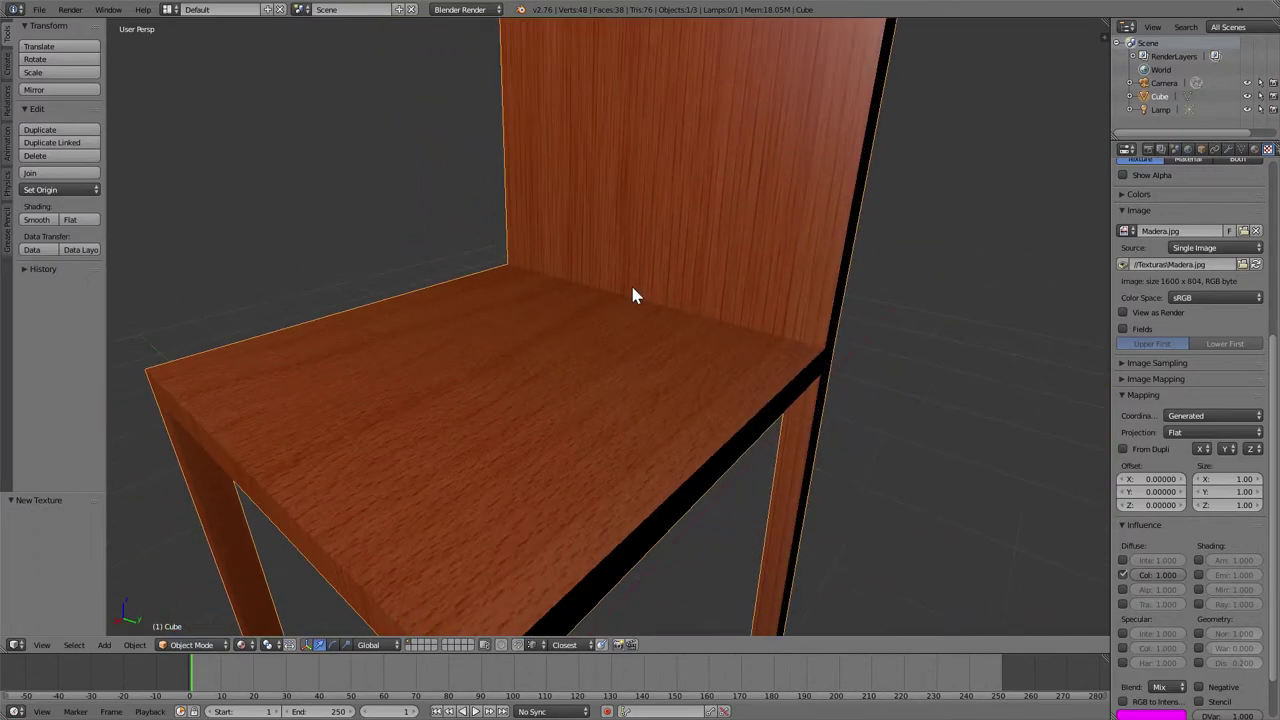
scroll(631, 291, "down", 3)
scroll(631, 291, "down", 1)
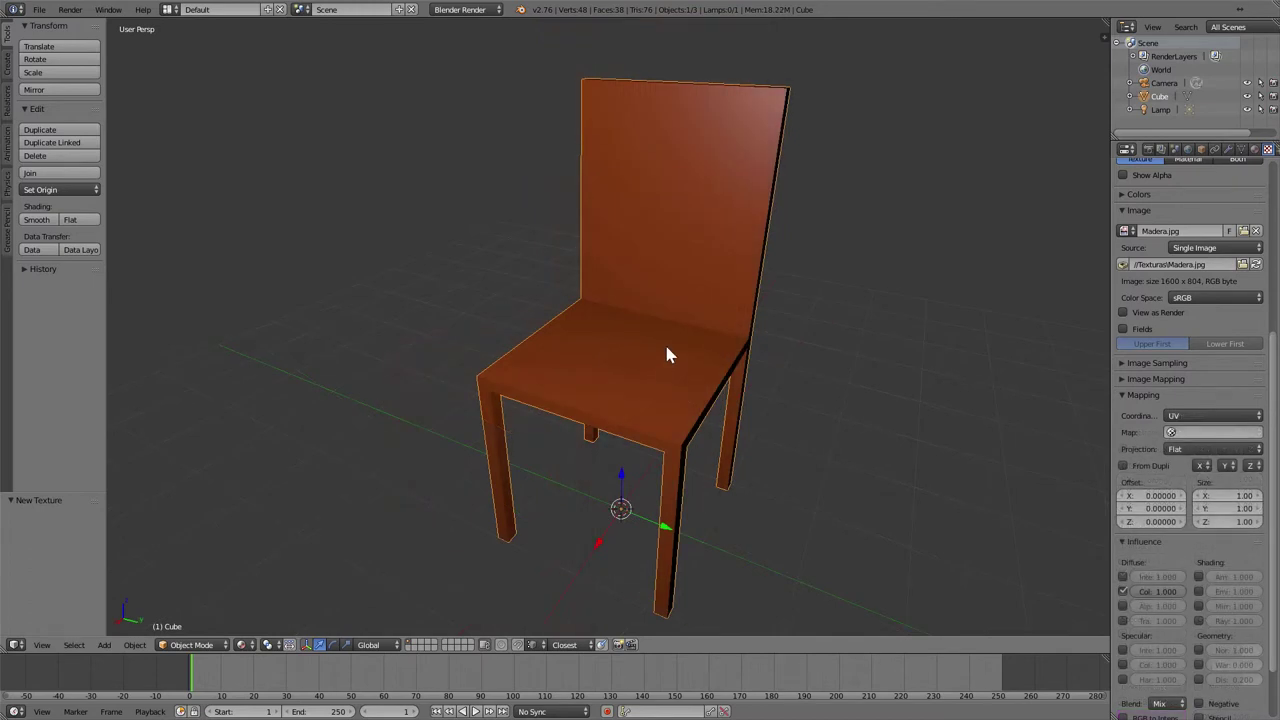
key("Tab")
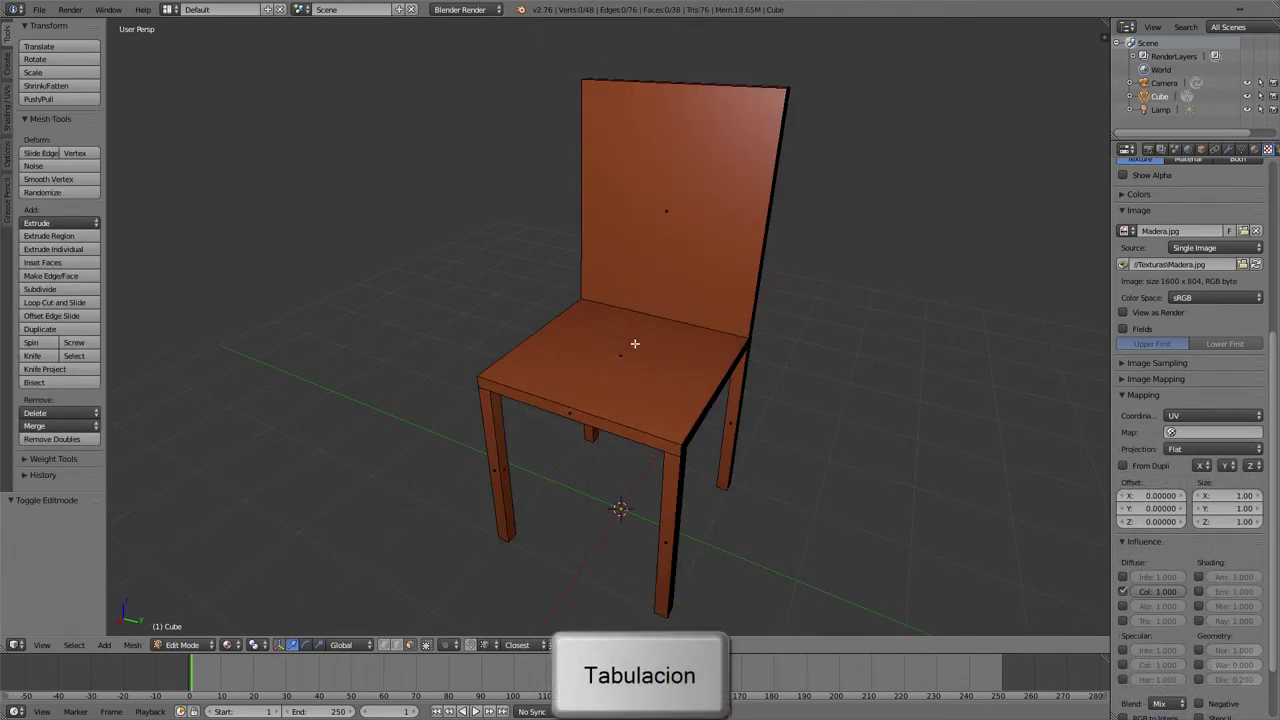
Select the top face of the chair seat and orbit around the chair.
right_click(634, 343)
right_click(699, 182)
right_click(659, 350)
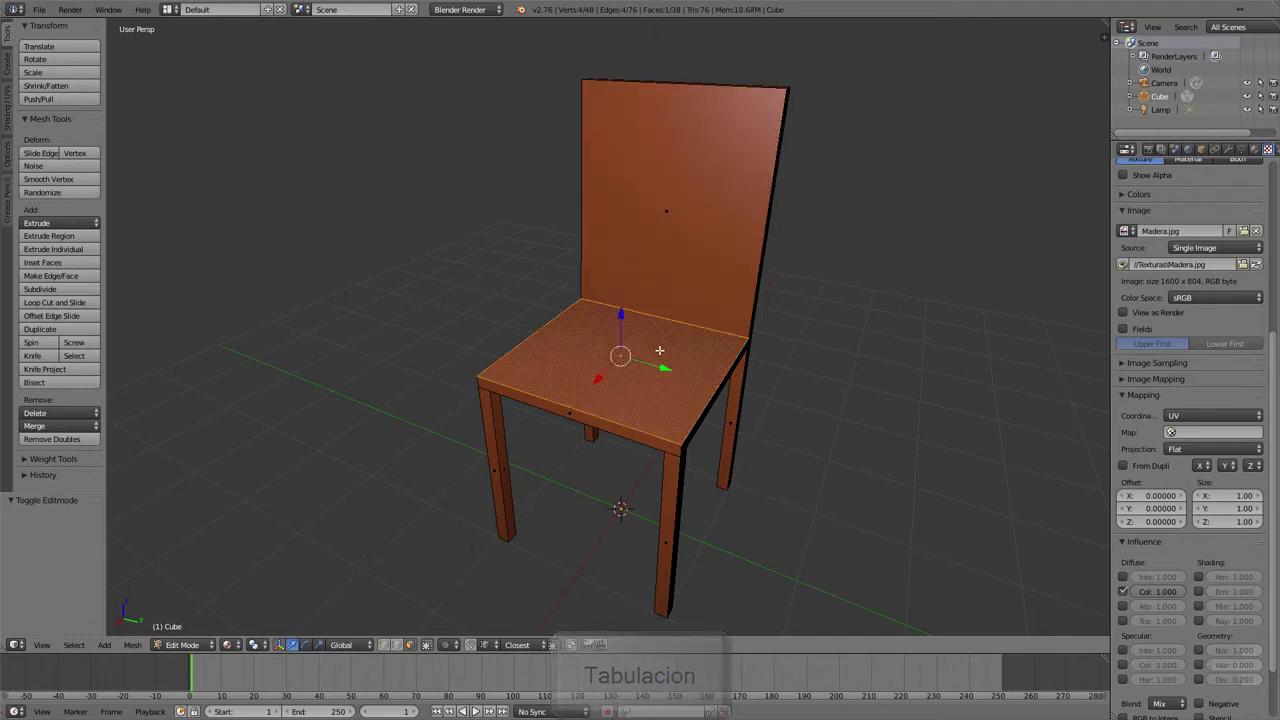
middle_click_drag(659, 350, 572, 482)
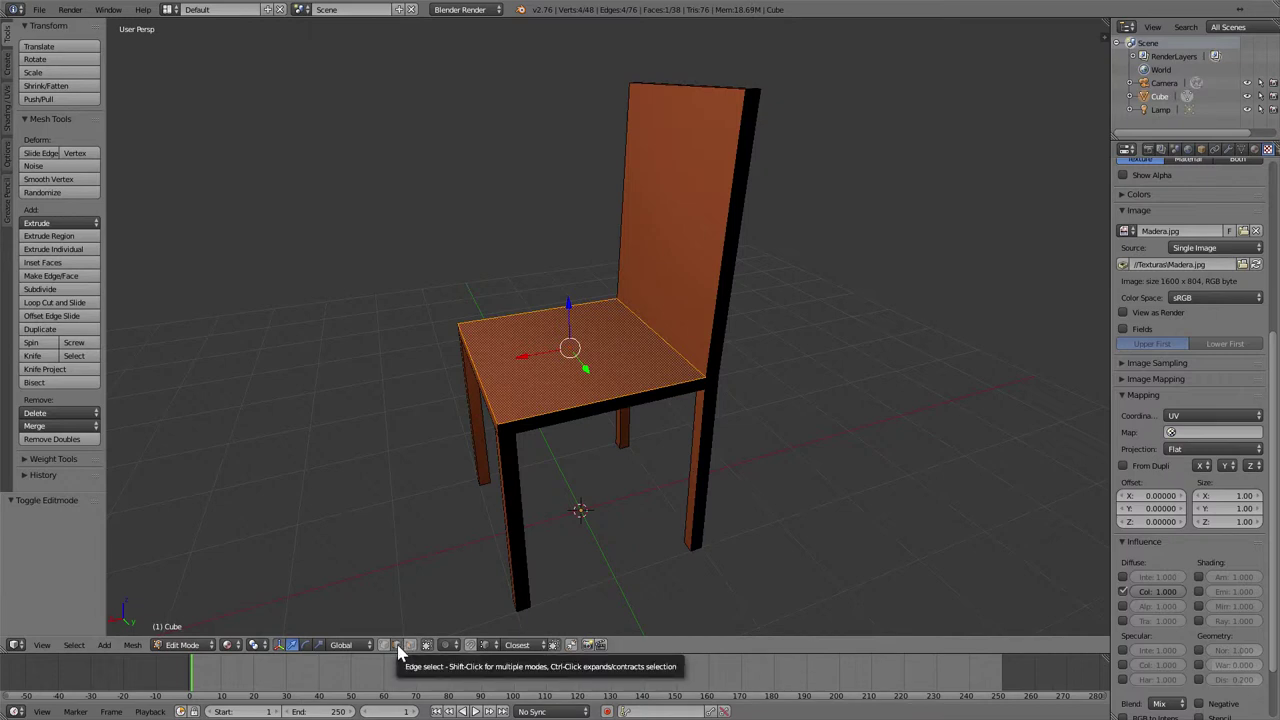
Select the seat's back, front and left edges.
right_click(665, 362)
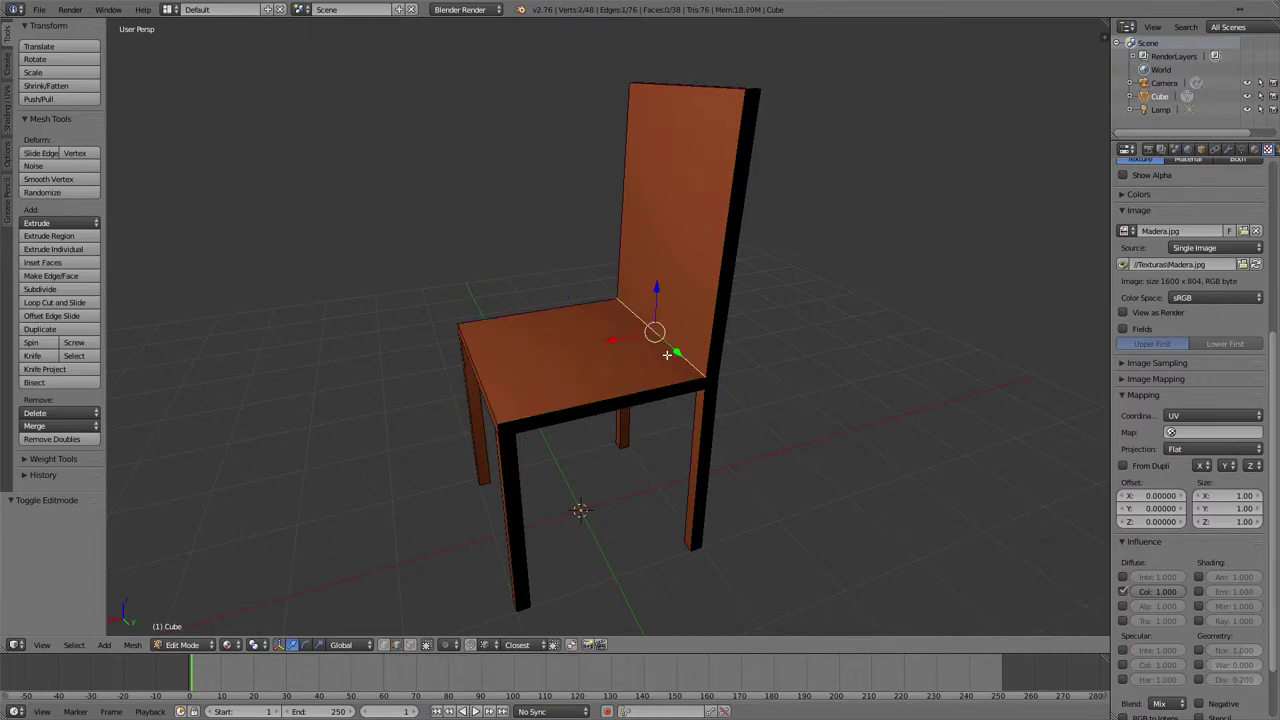
right_click(600, 393)
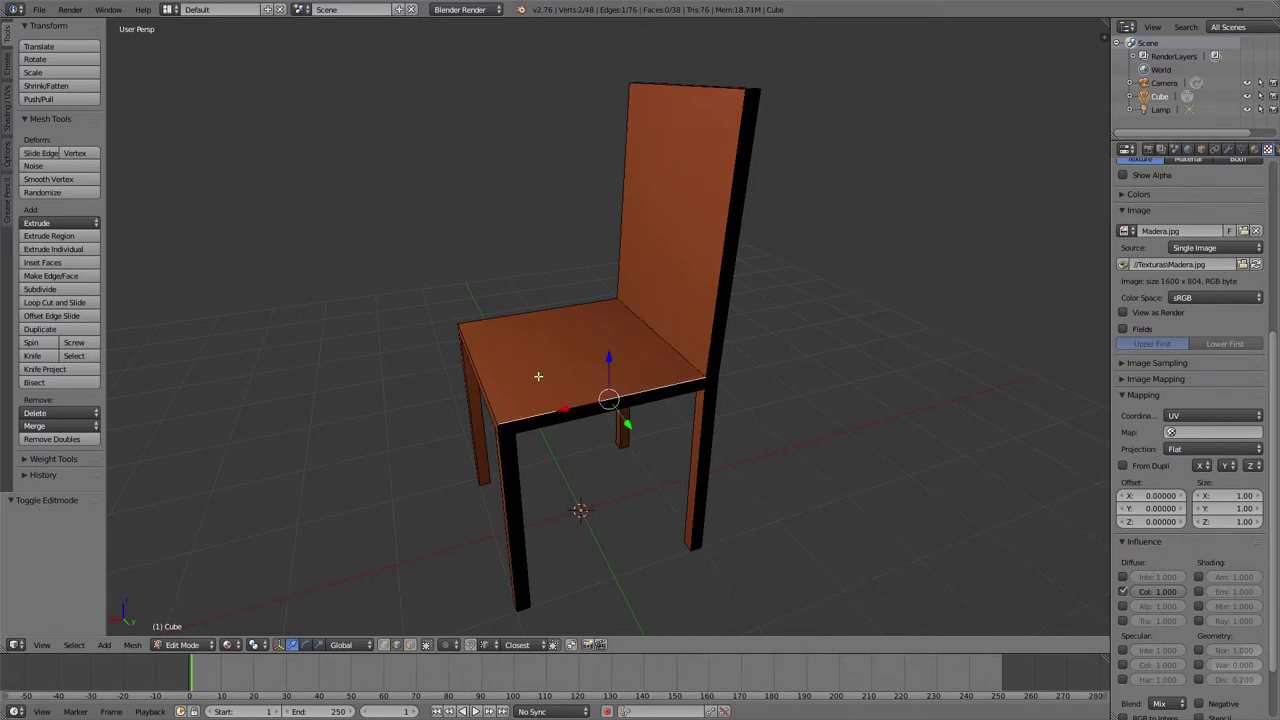
right_click(478, 370)
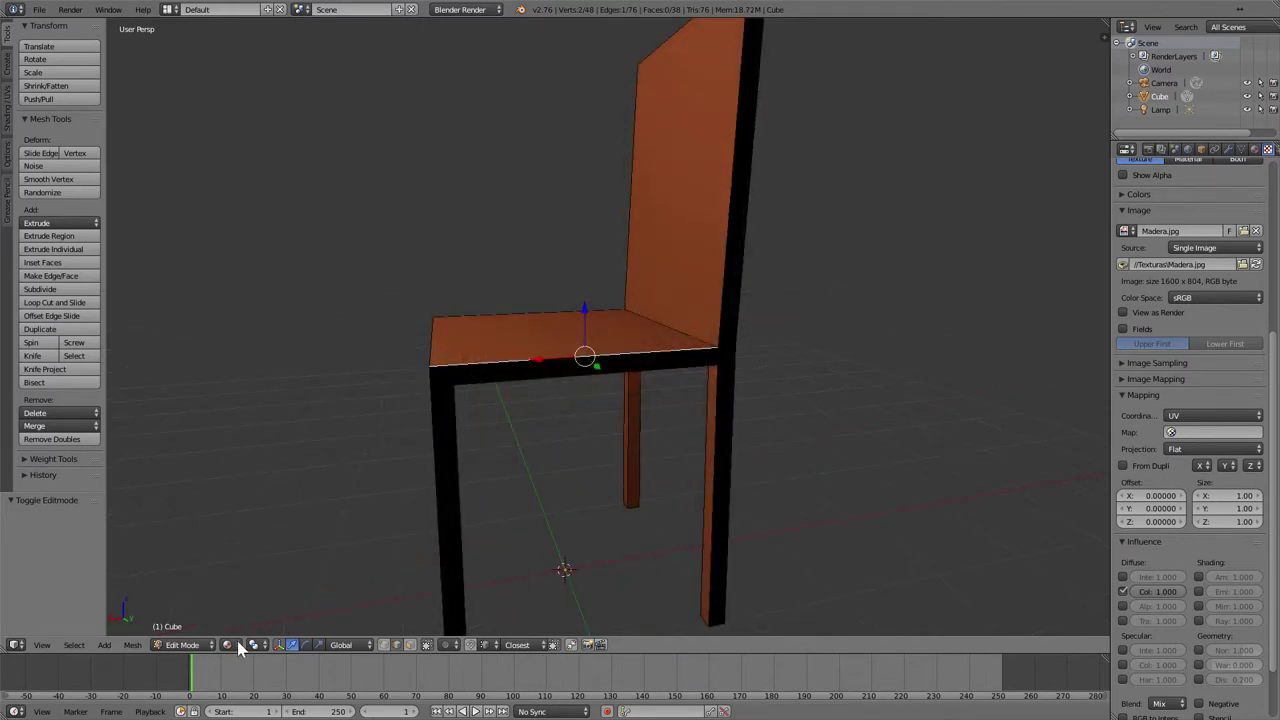
Switch to Wireframe shading and add the seat's front, corner and rim edges to the selection.
left_click(237, 645)
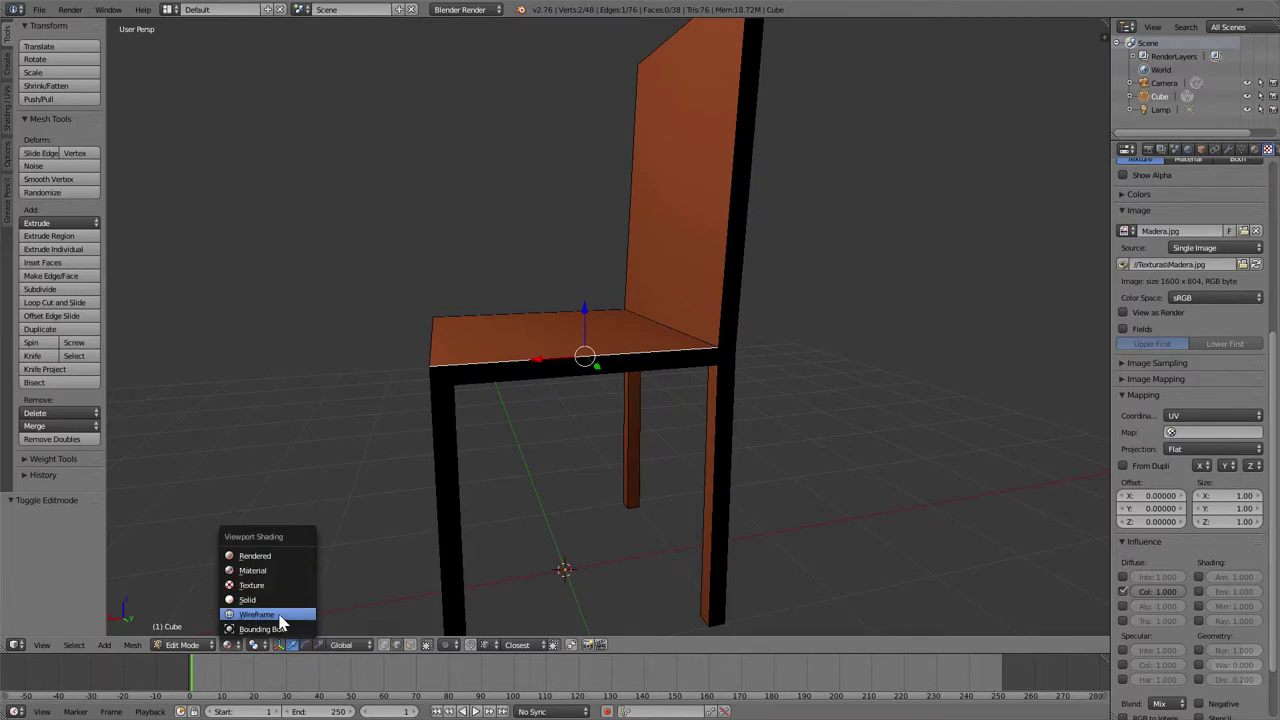
left_click(281, 622)
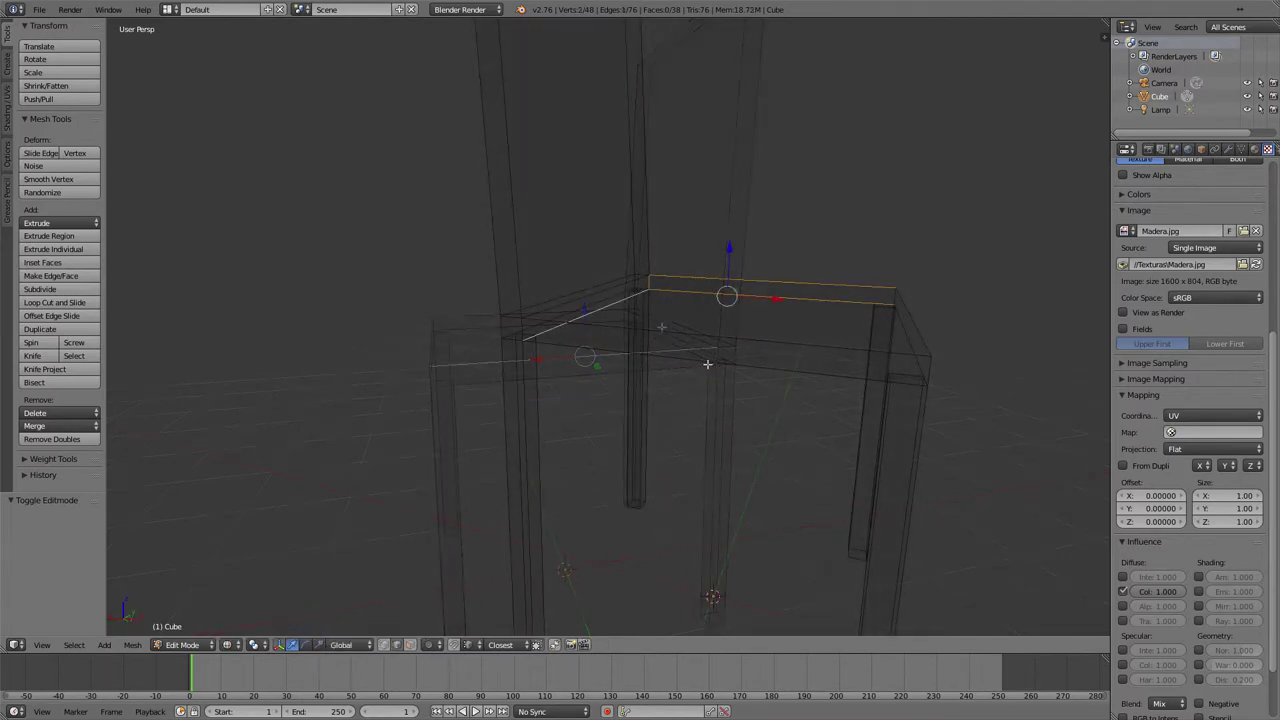
right_click(707, 364, "shift")
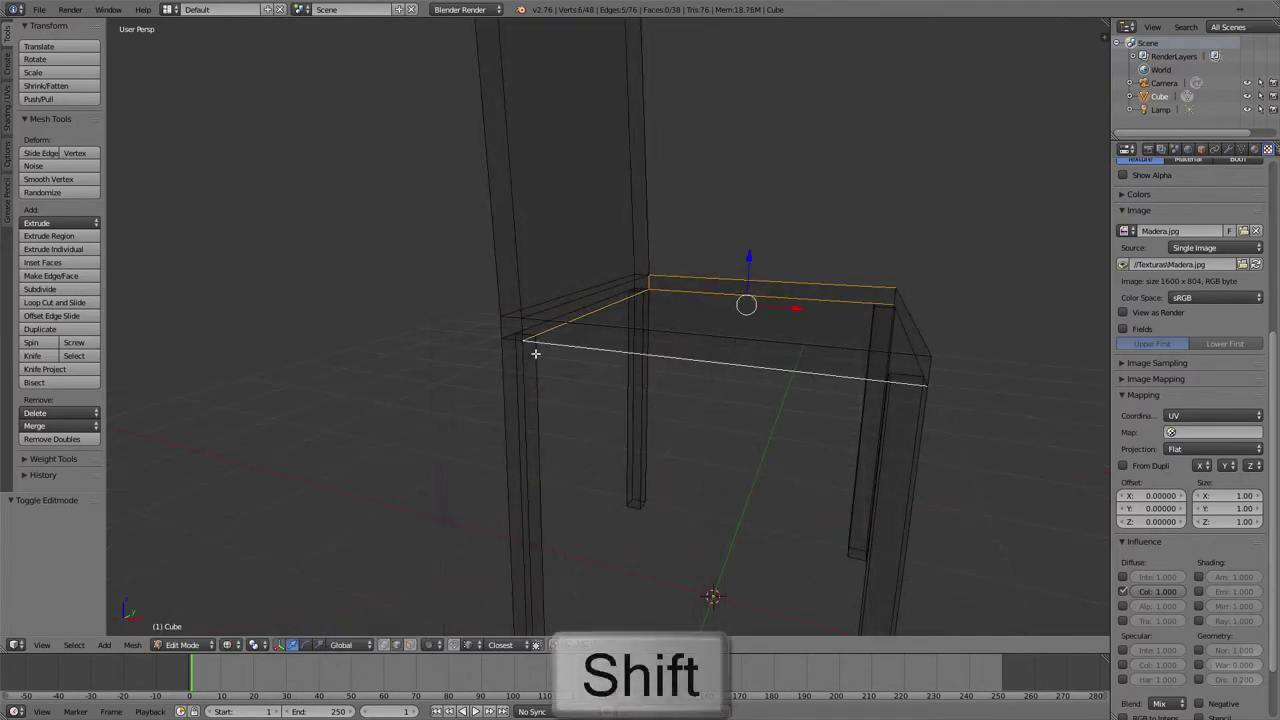
right_click(525, 326, "shift")
right_click(574, 326, "shift")
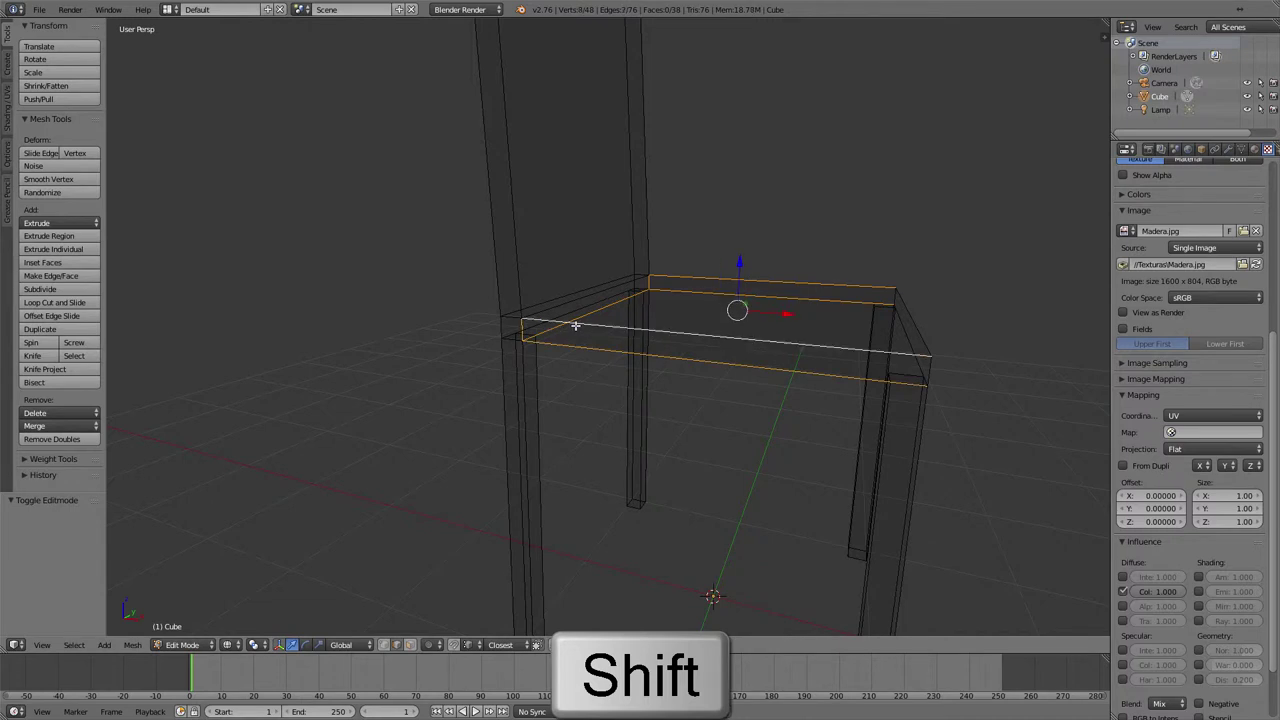
mouse_move(574, 326)
middle_mouse_down()
mouse_move(600, 329)
mouse_move(608, 351)
mouse_move(563, 350)
middle_mouse_up()
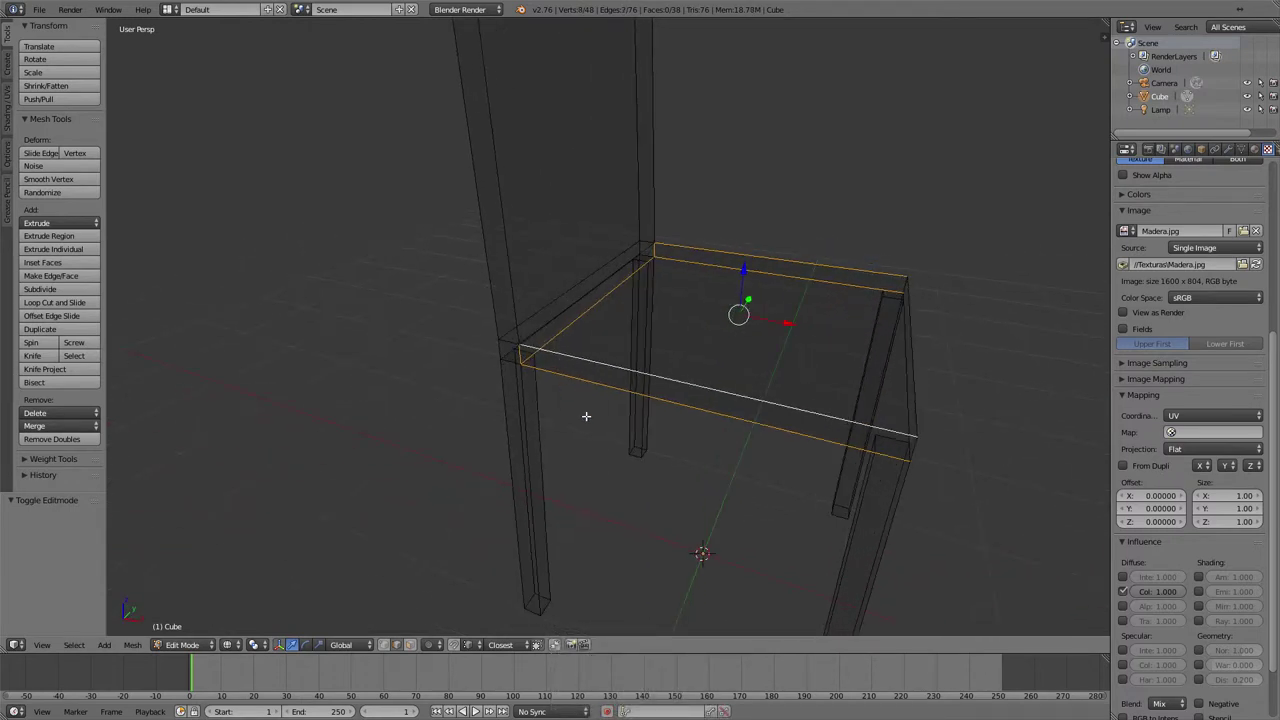
Mark the selected seat edges as UV seams, deselect all, and return to Material shading.
key("ctrl+e")
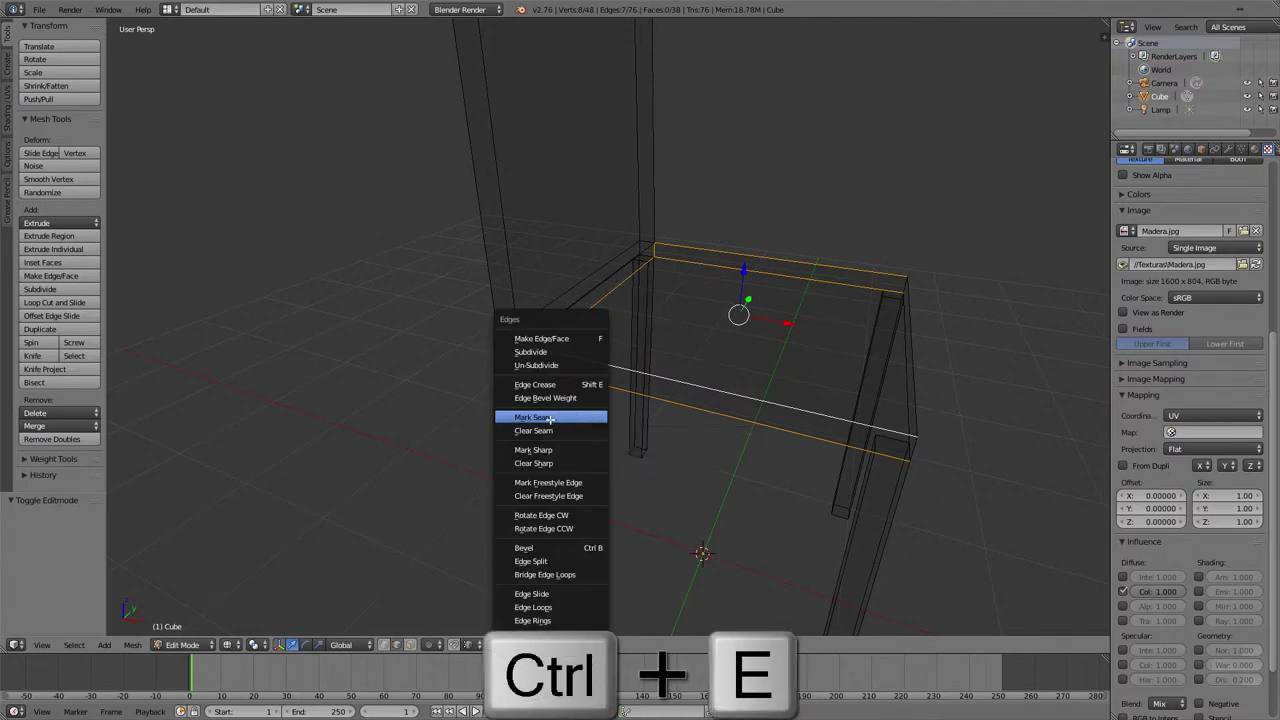
left_click(549, 419)
key("a")
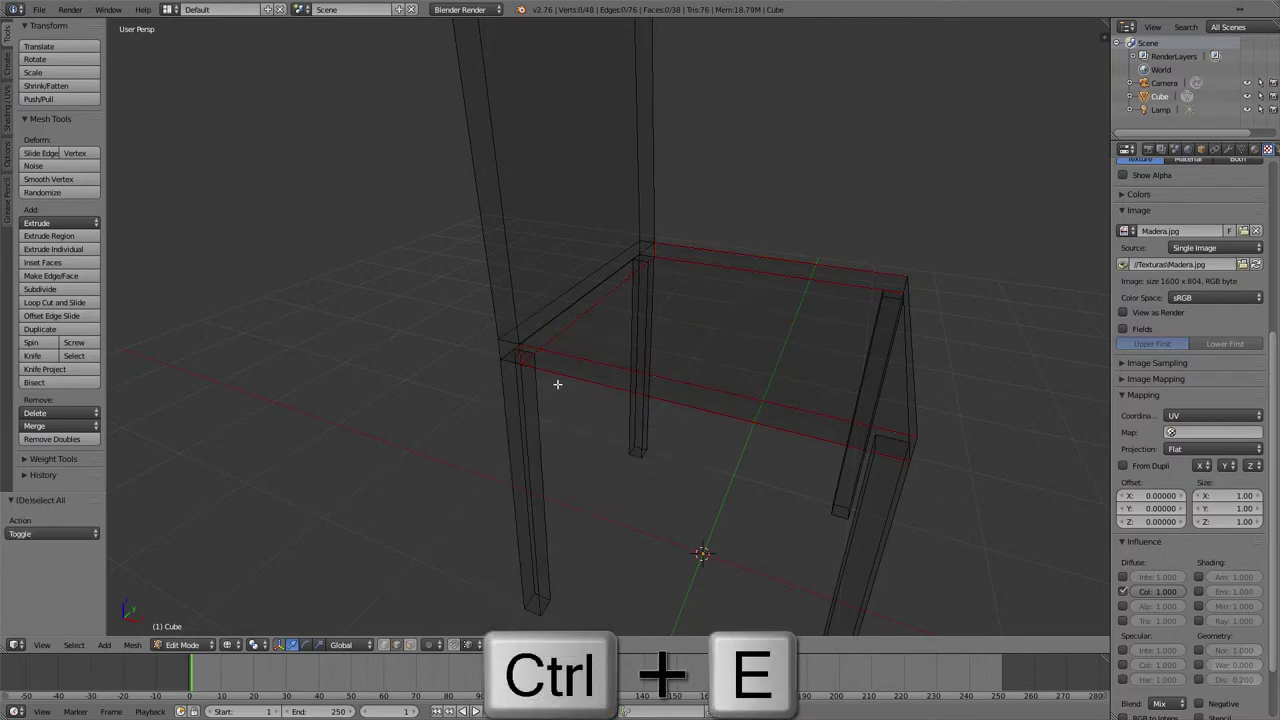
mouse_move(549, 360)
middle_mouse_down()
mouse_move(598, 359)
mouse_move(574, 360)
middle_mouse_up()
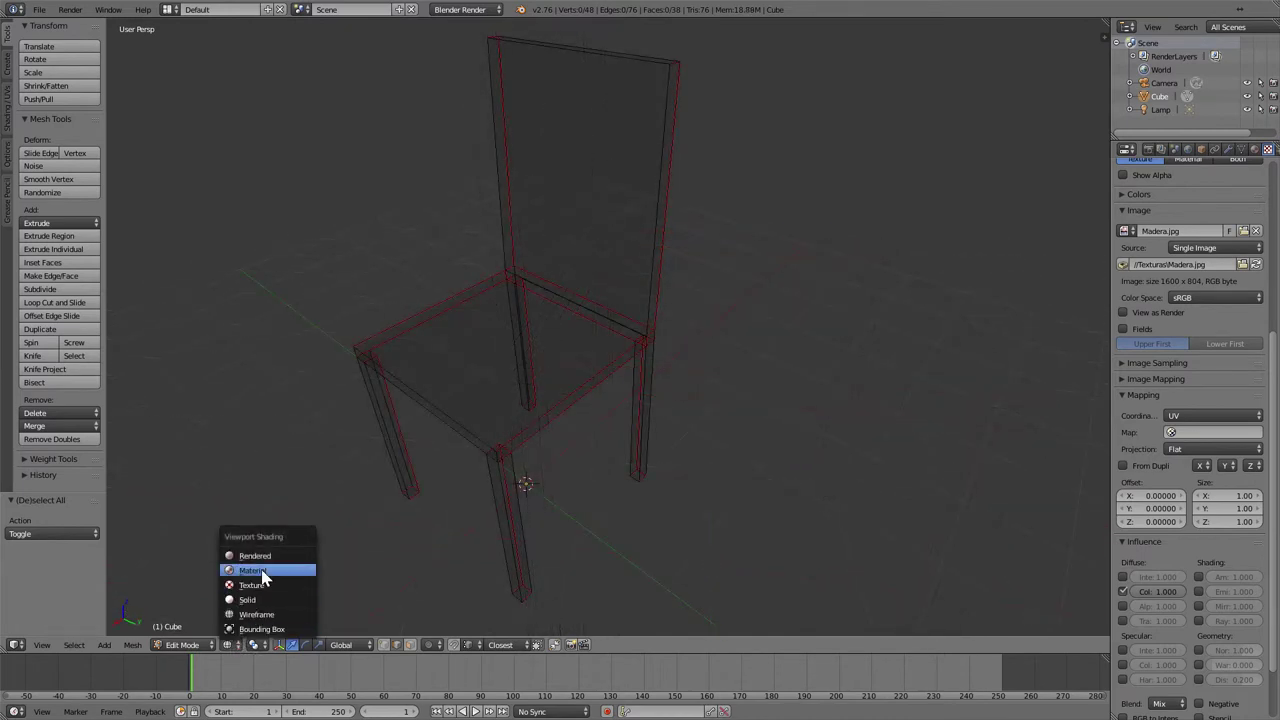
left_click(252, 570)
Re-enter Edit Mode on the chair and switch to the UV Editing layout.
key("Tab")
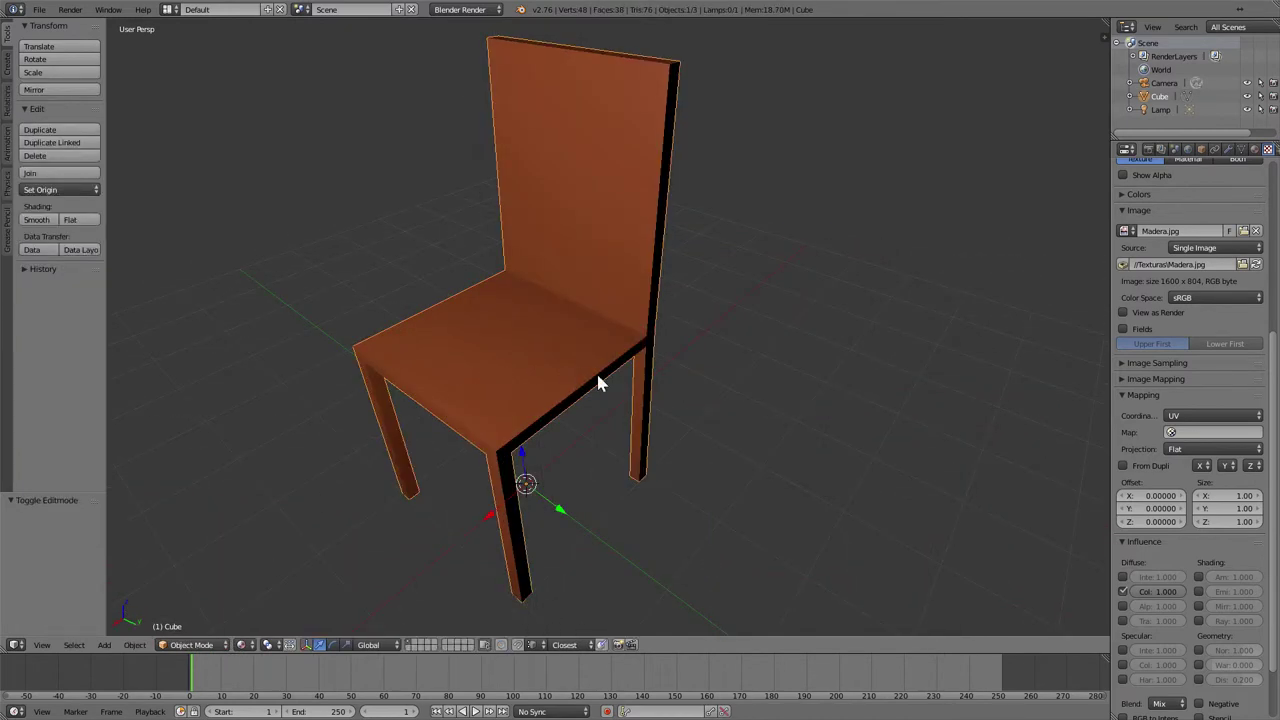
middle_click_drag(594, 363, 660, 369)
key("Tab")
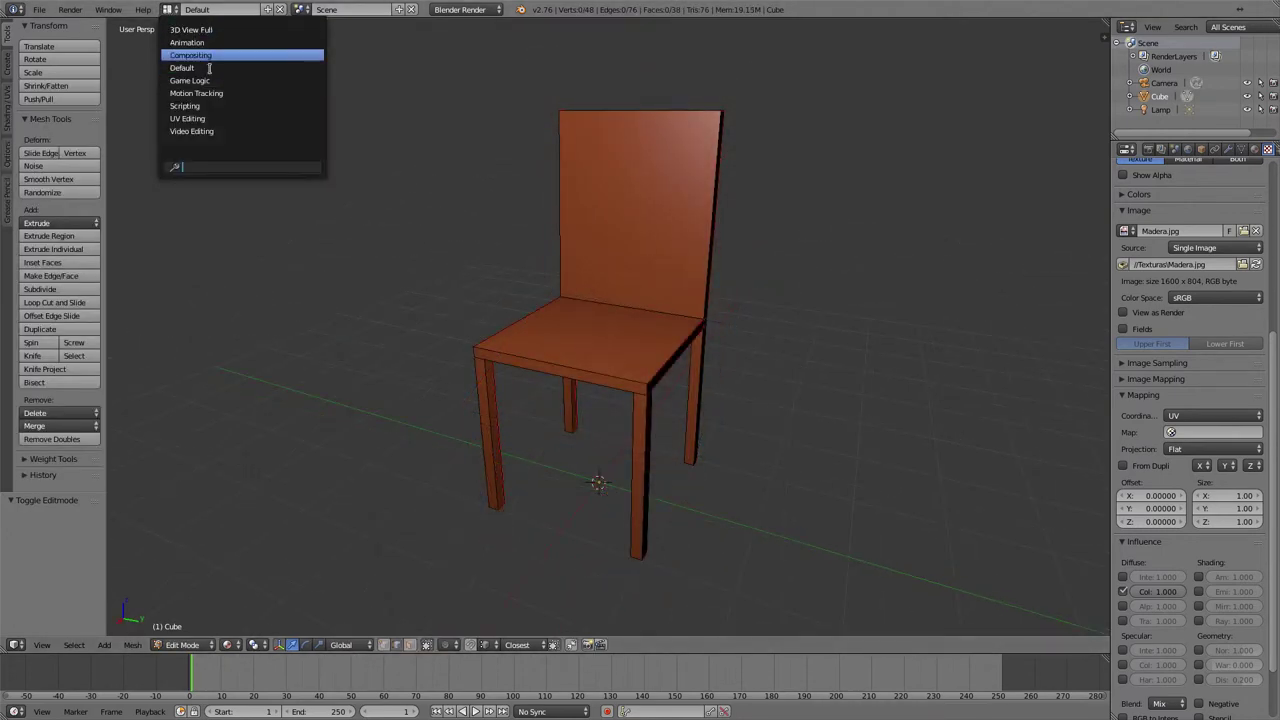
left_click(210, 119)
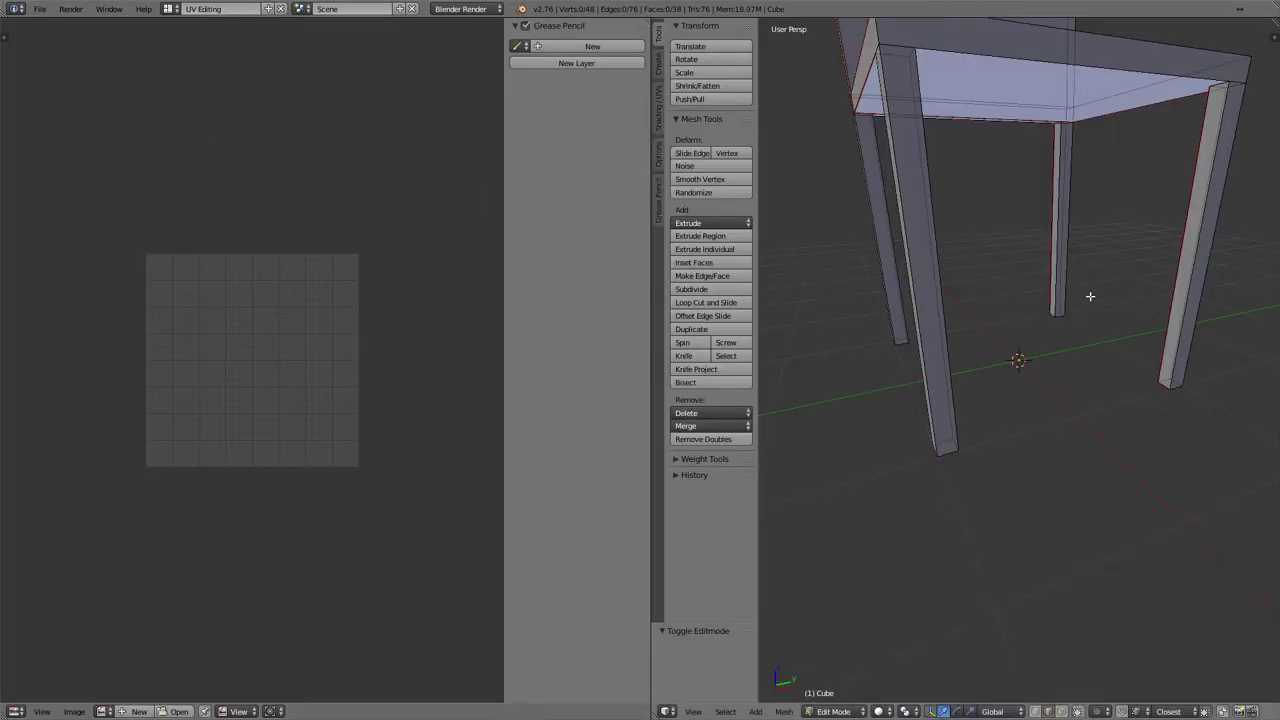
Select the entire chair mesh and Unwrap it into Angle Based UV islands.
key("KP_8")
key("KP_8")
key("KP_8")
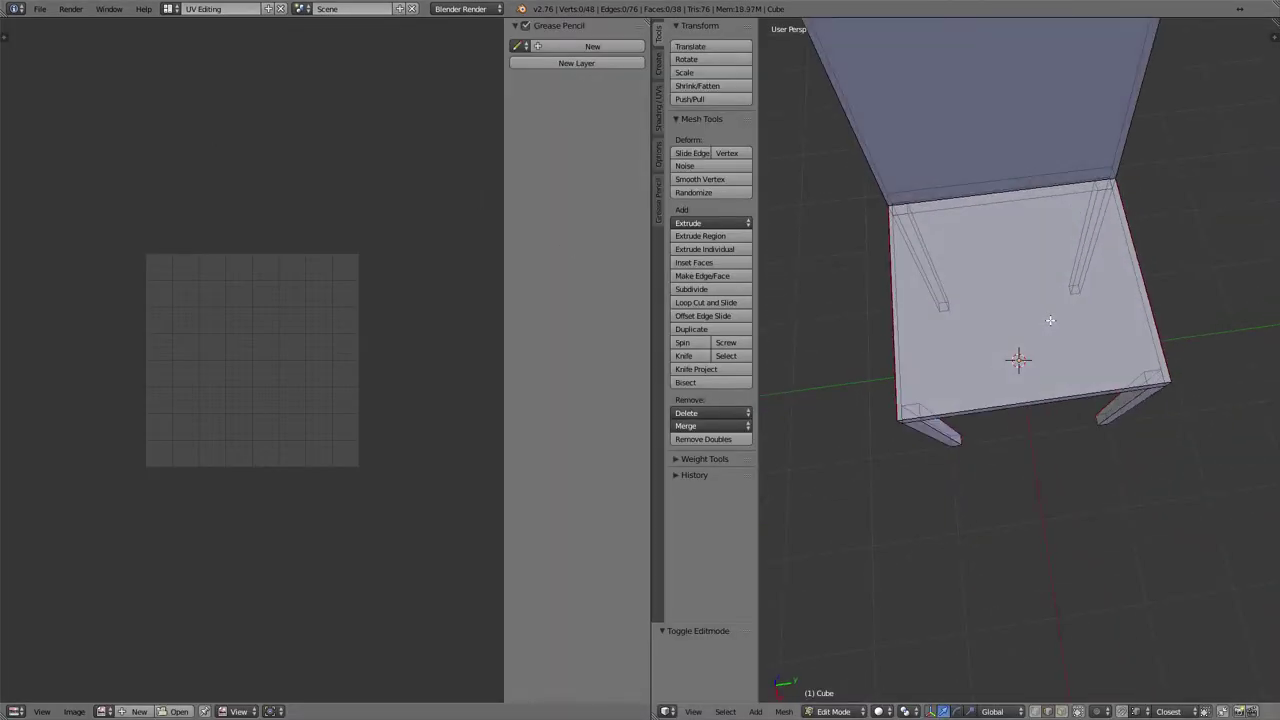
mouse_move(1051, 300)
middle_mouse_down()
mouse_move(1053, 243)
mouse_move(965, 350)
middle_mouse_up()
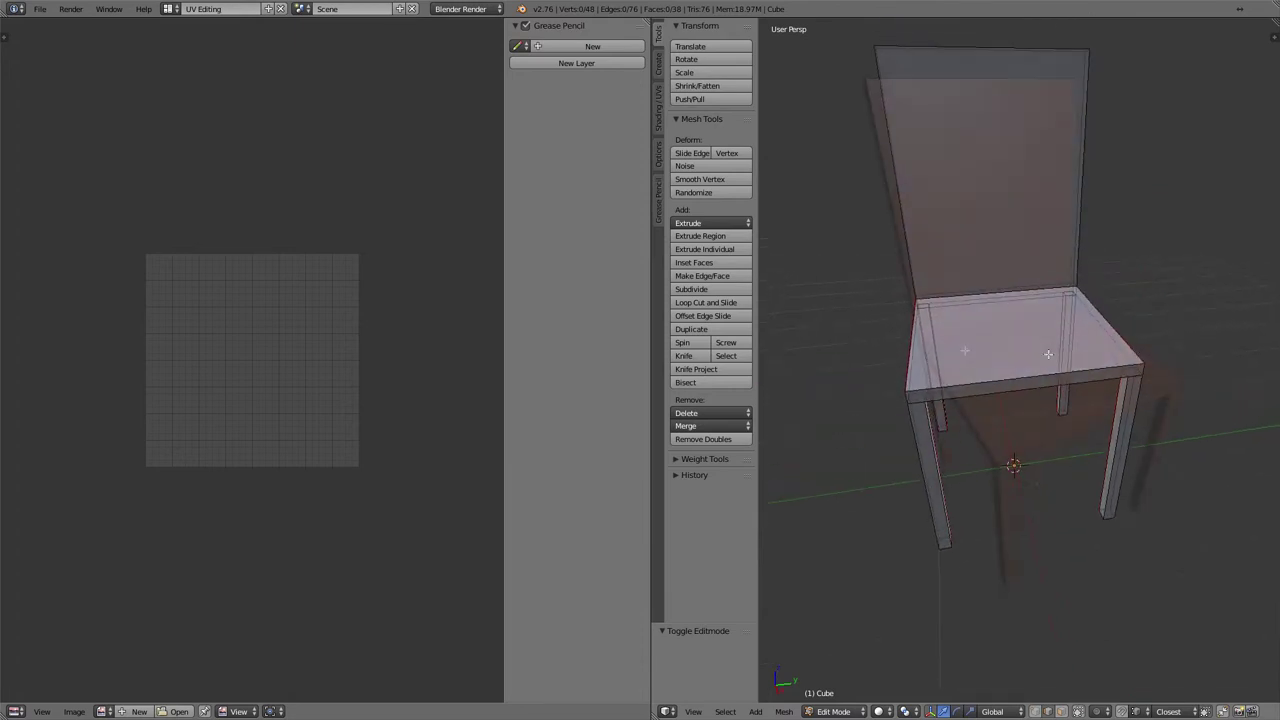
key("a")
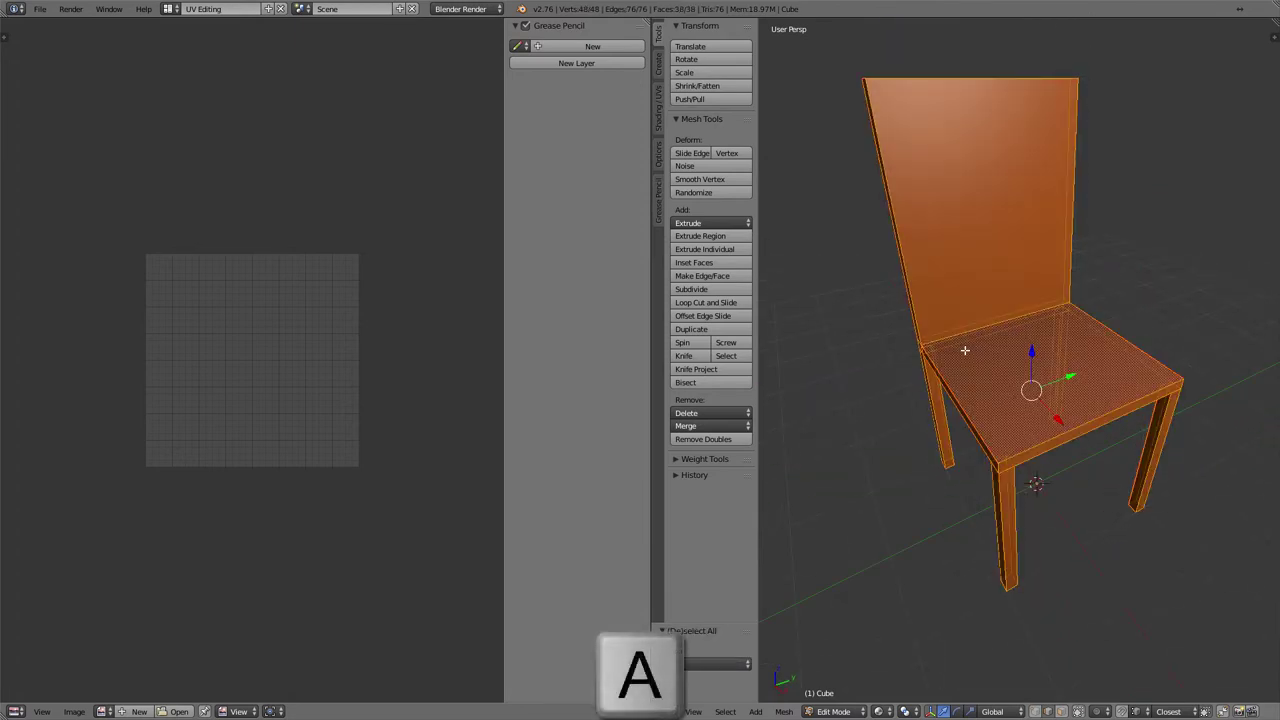
key("u")
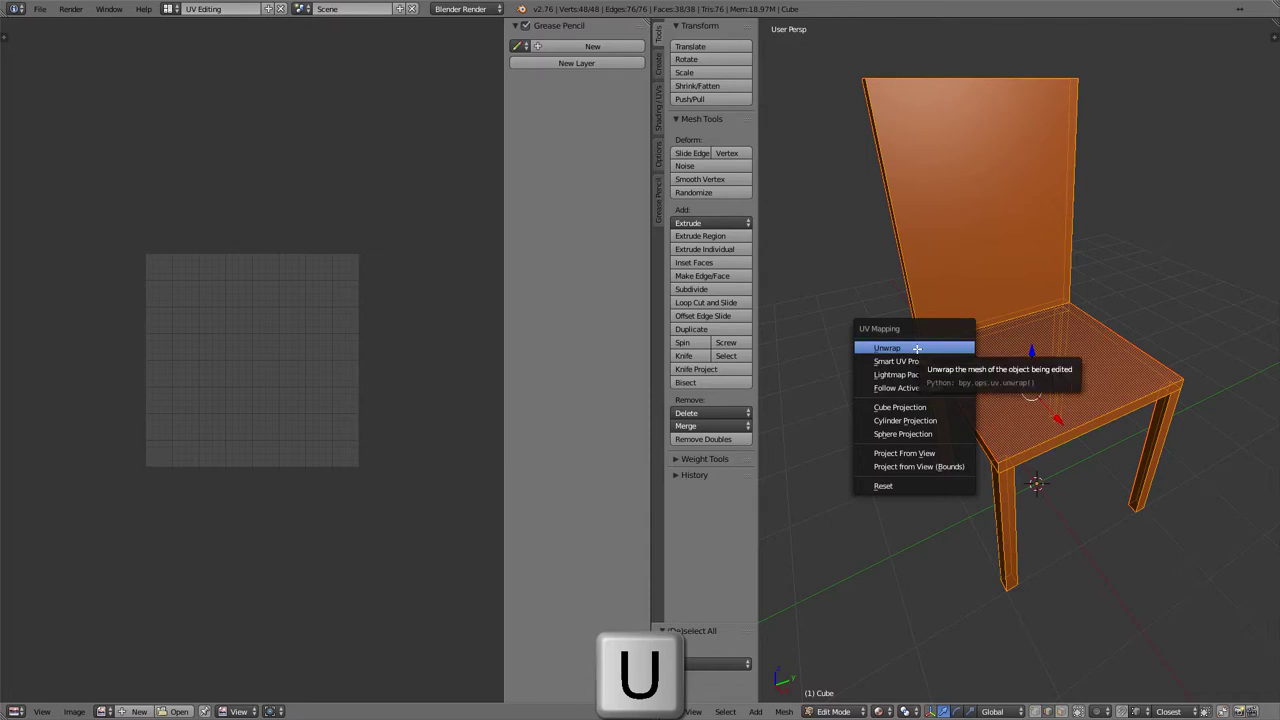
left_click(917, 348)
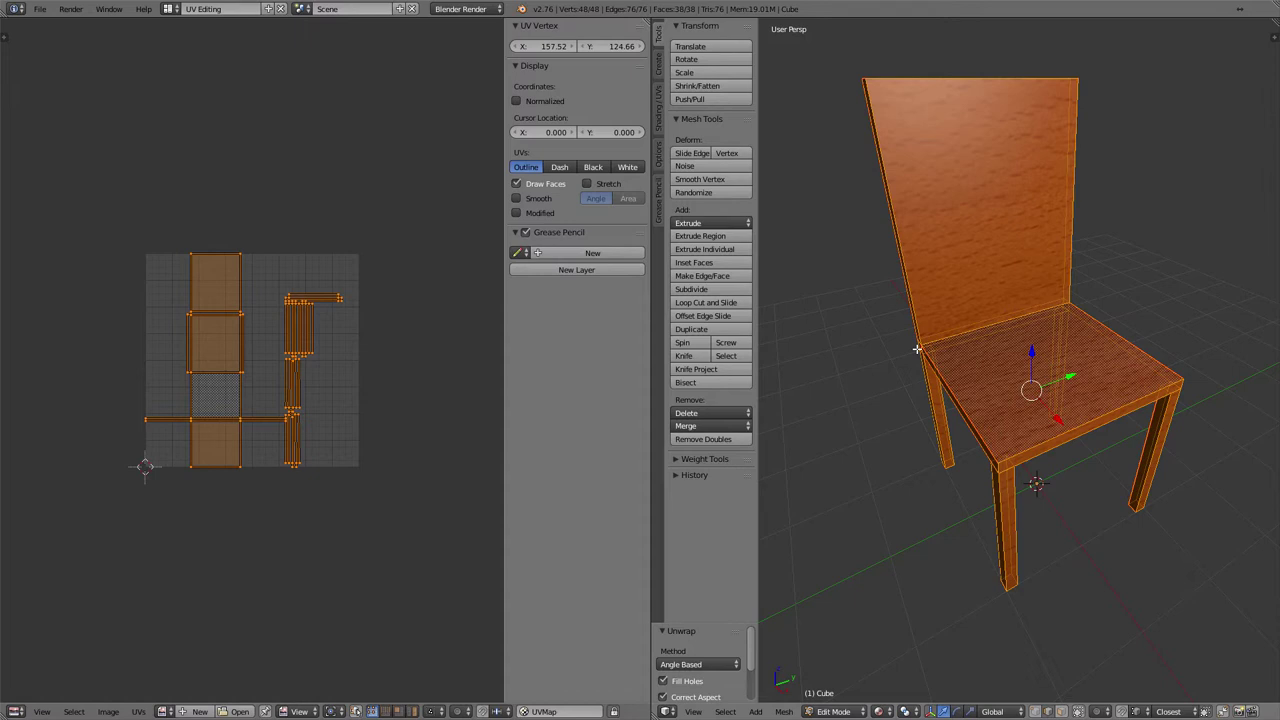
Assign Madera.jpg as the image behind the chair's UVs and zoom out.
left_click(168, 711)
left_click(205, 578)
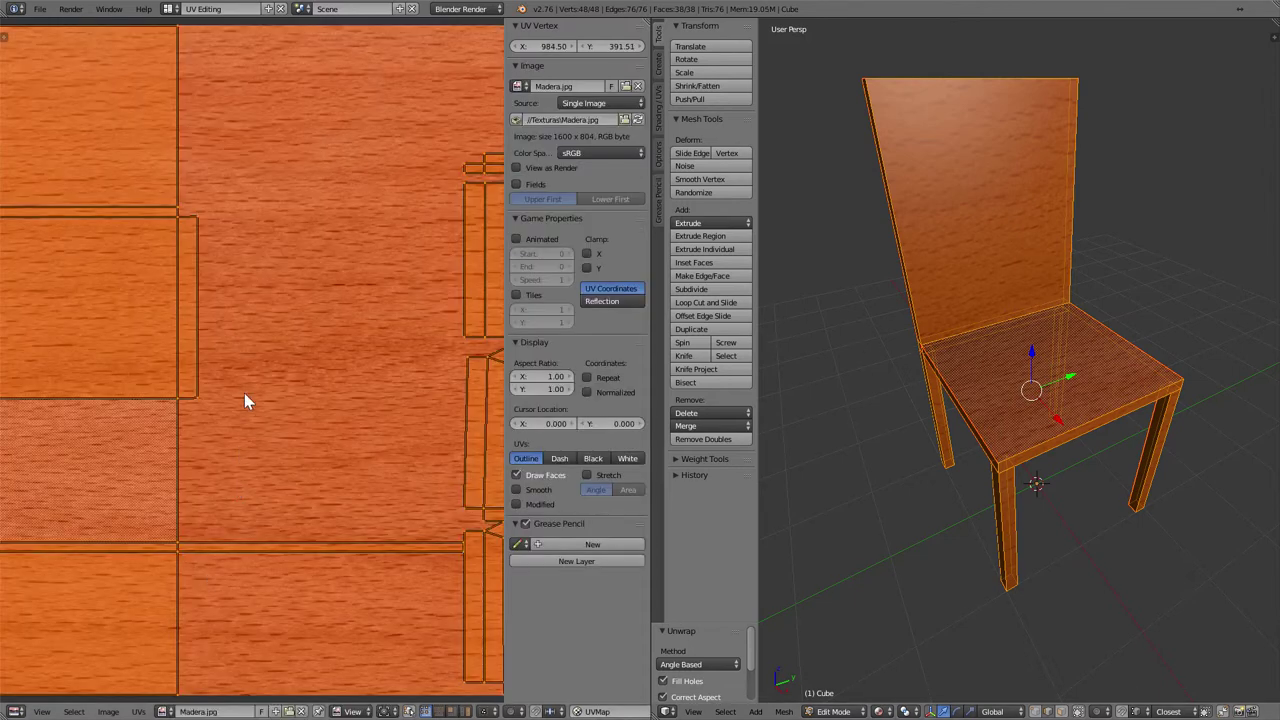
scroll(256, 402, "down", 3)
scroll(268, 411, "down", 3)
scroll(290, 400, "down", 3)
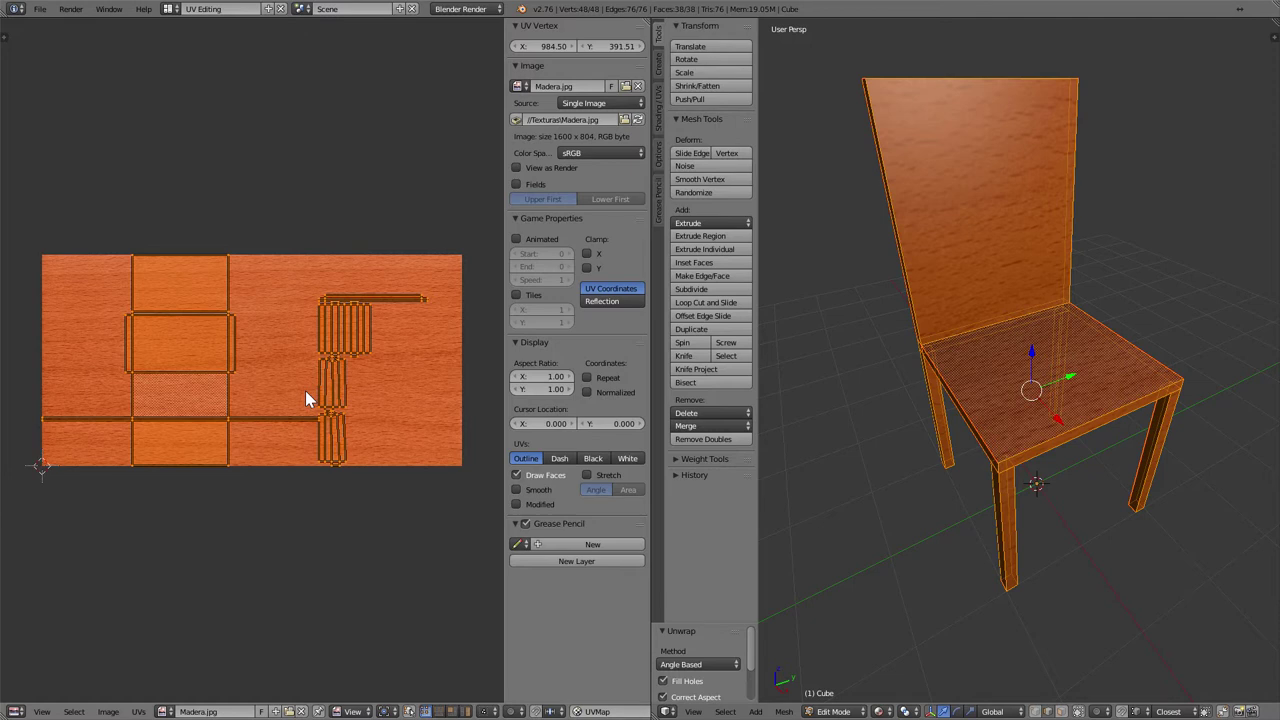
Deselect the UV islands and nudge a single UV vertex up and left.
key("a")
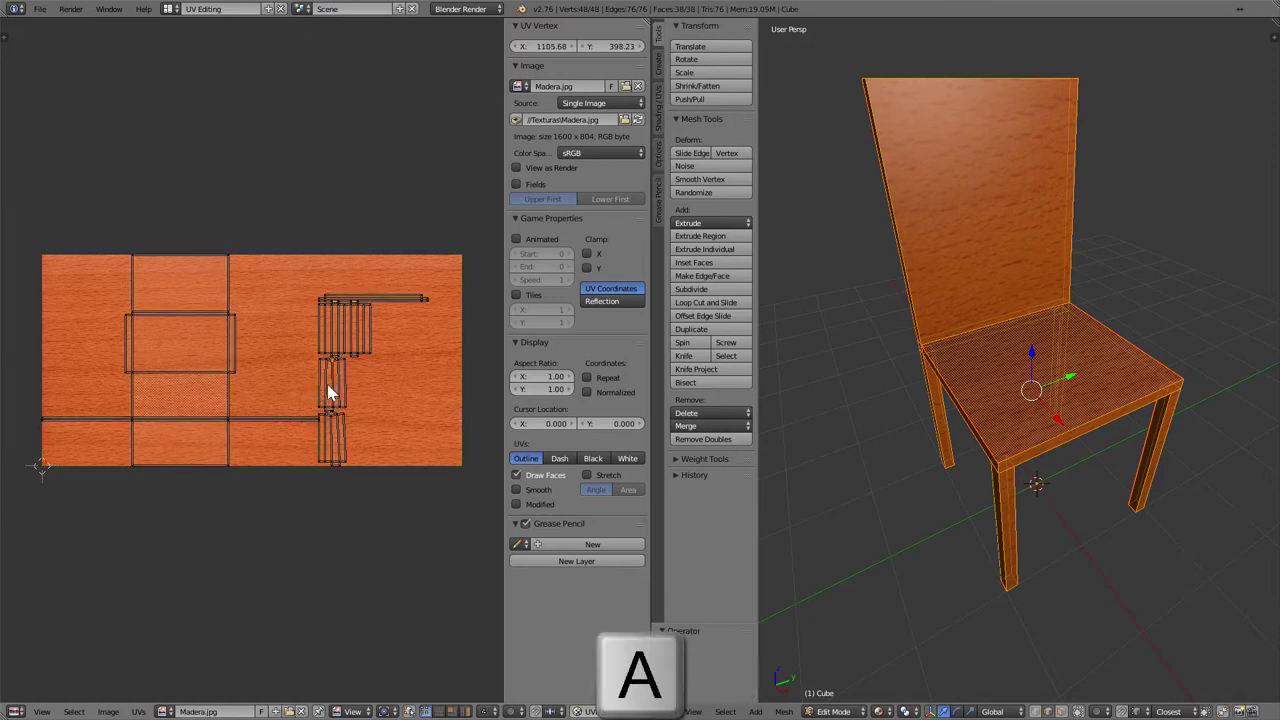
scroll(357, 362, "up", 2)
scroll(366, 357, "up", 1)
key("g")
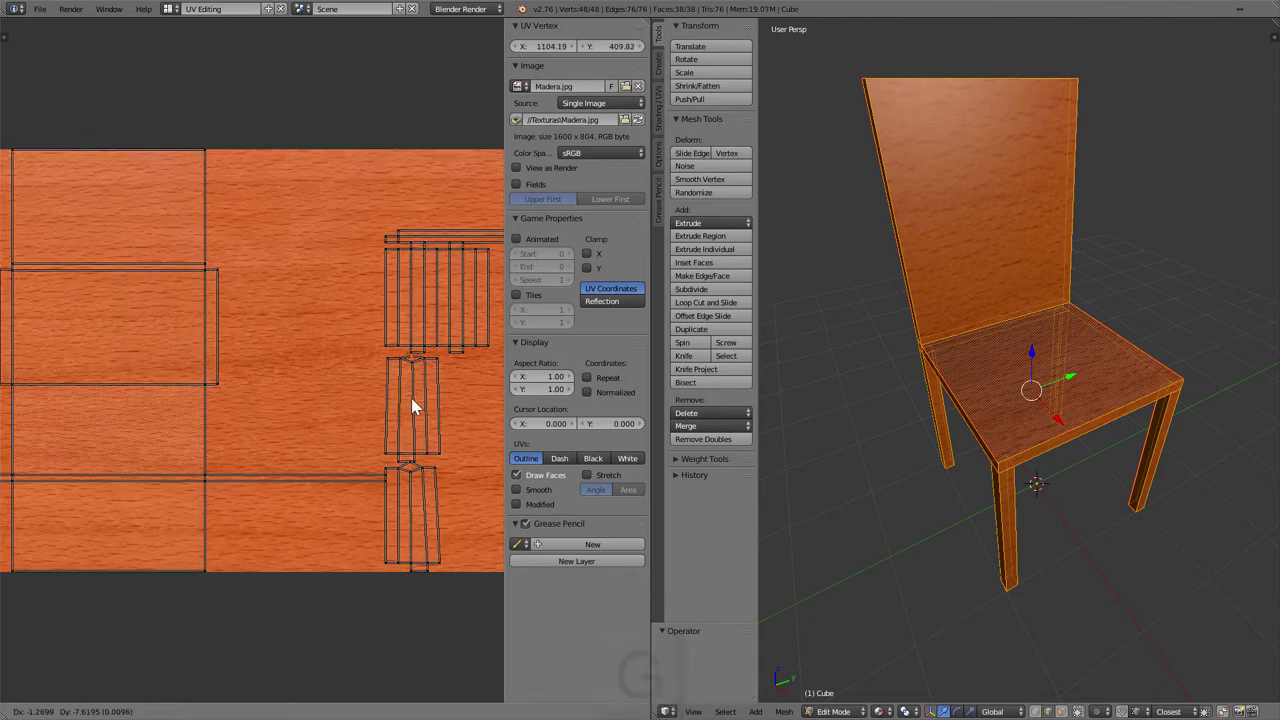
key("g")
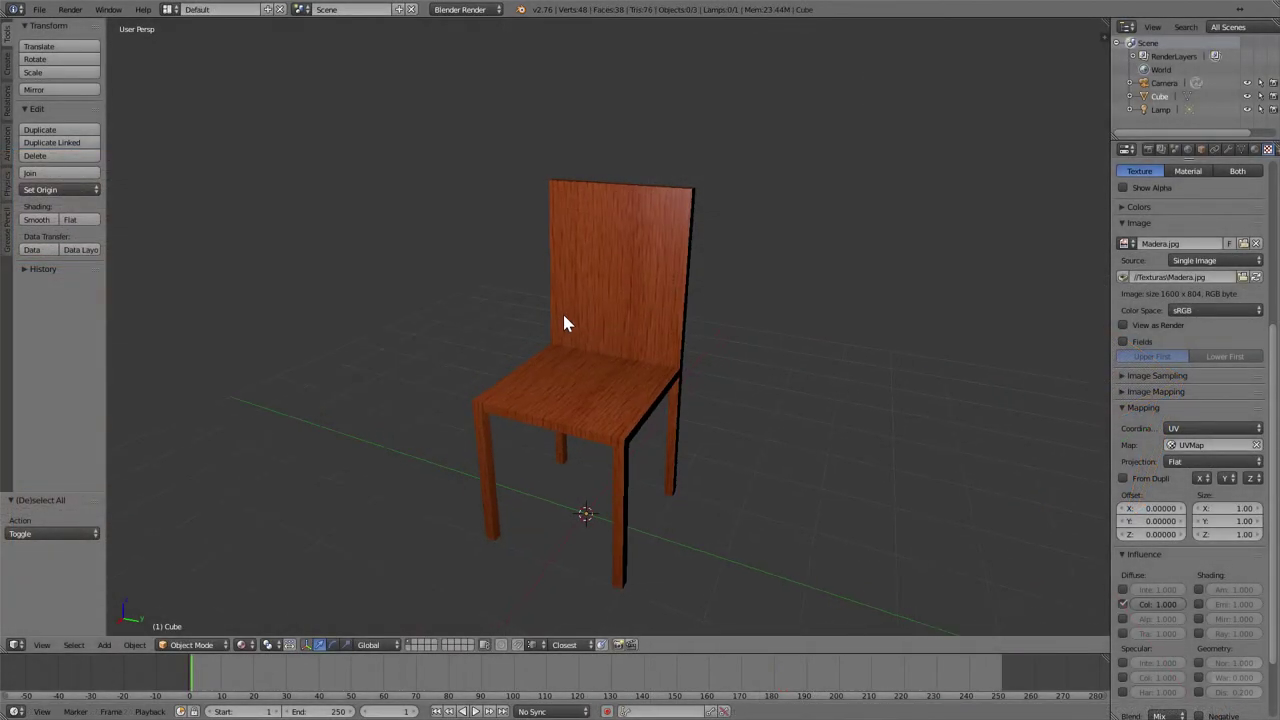
Save the textured chair as TexturizadoSilla.blend in the F:\Blender folder.
left_click(40, 9)
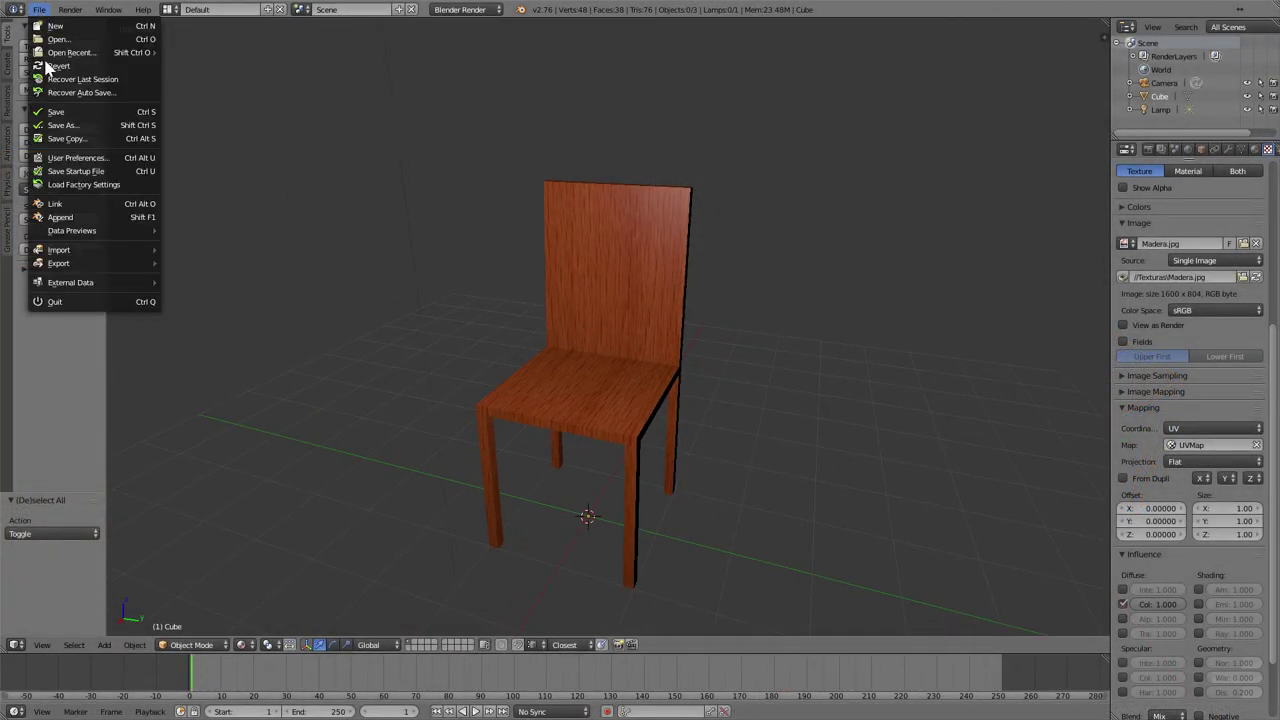
left_click(62, 125)
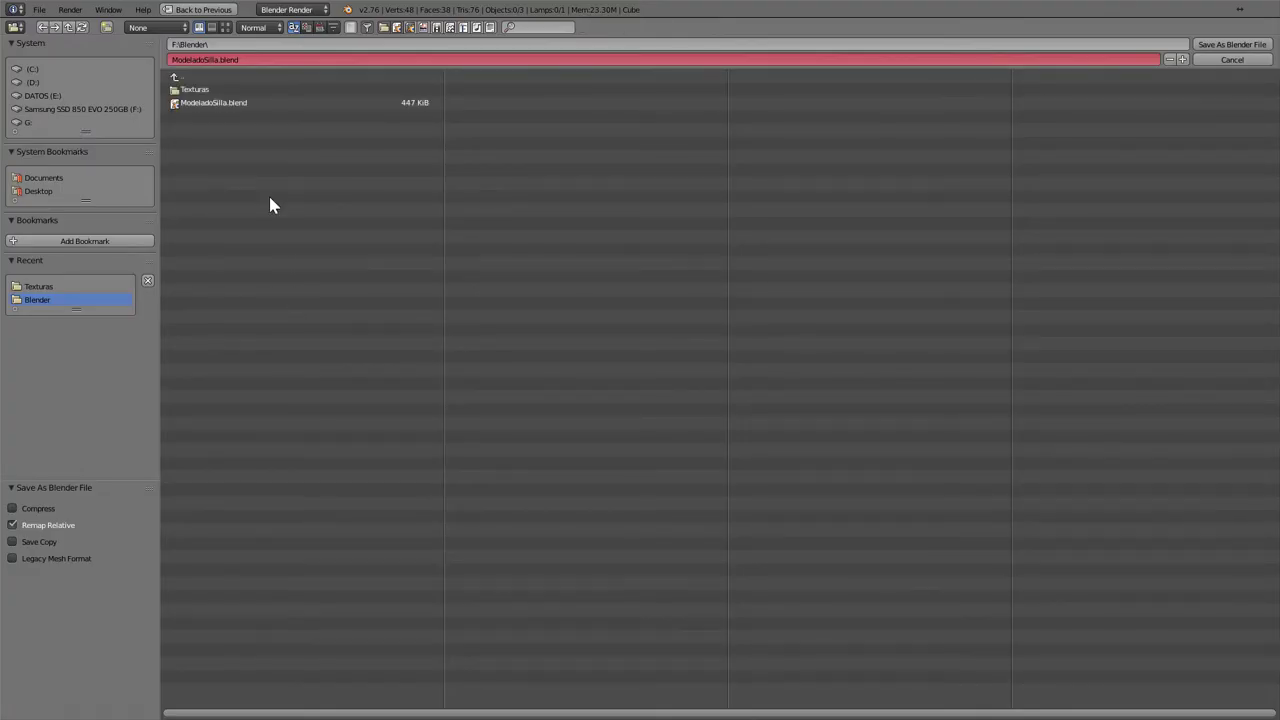
left_click(225, 61)
type("T")
type("o5")
key("Return")
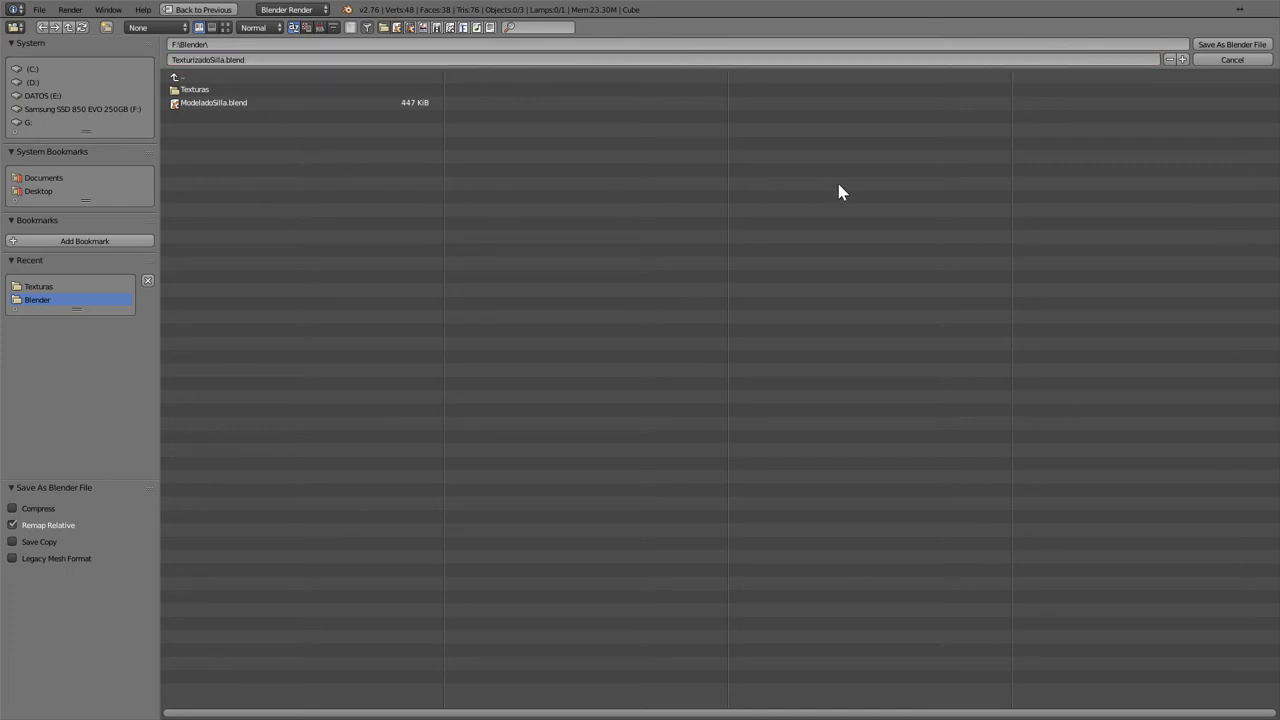
left_click(1202, 46)
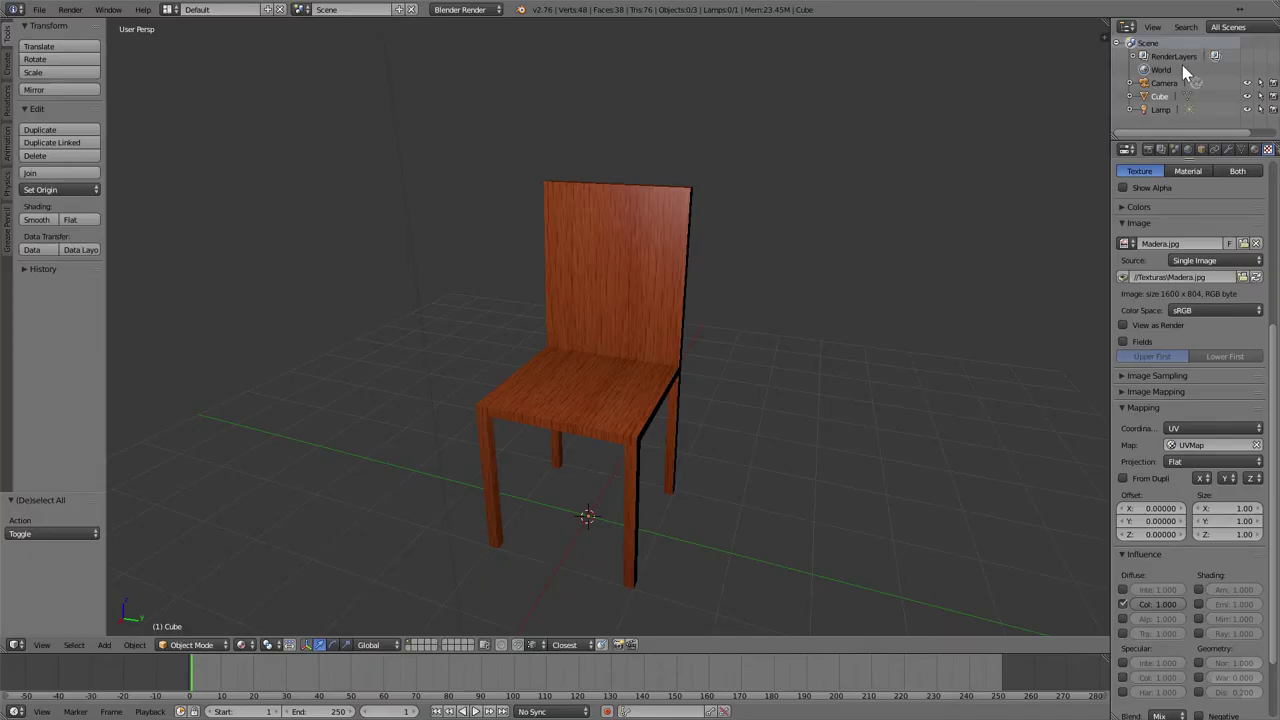